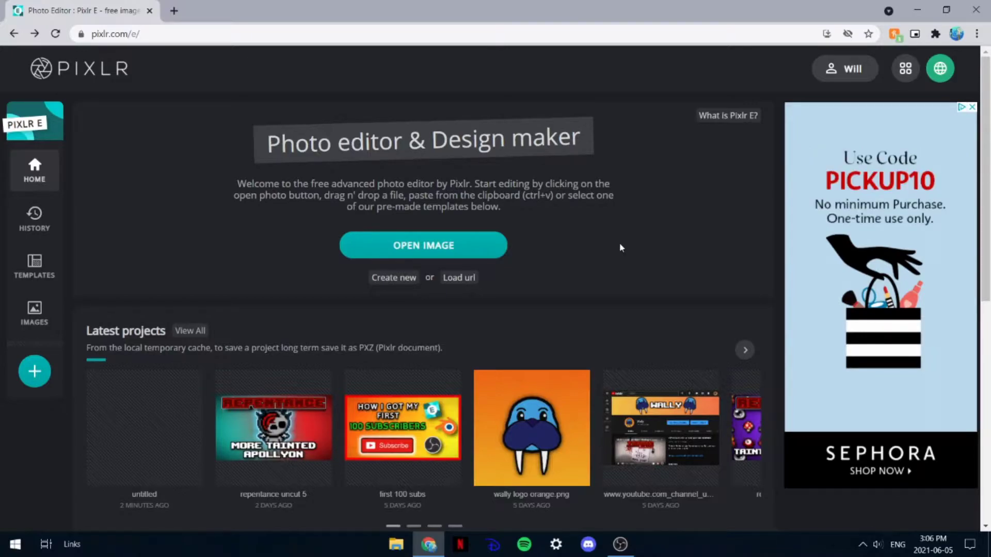
- Create a new image from the Web 720p preset (1280x720) named "Thumbnail video"
{"action": "key", "text": "F11"}
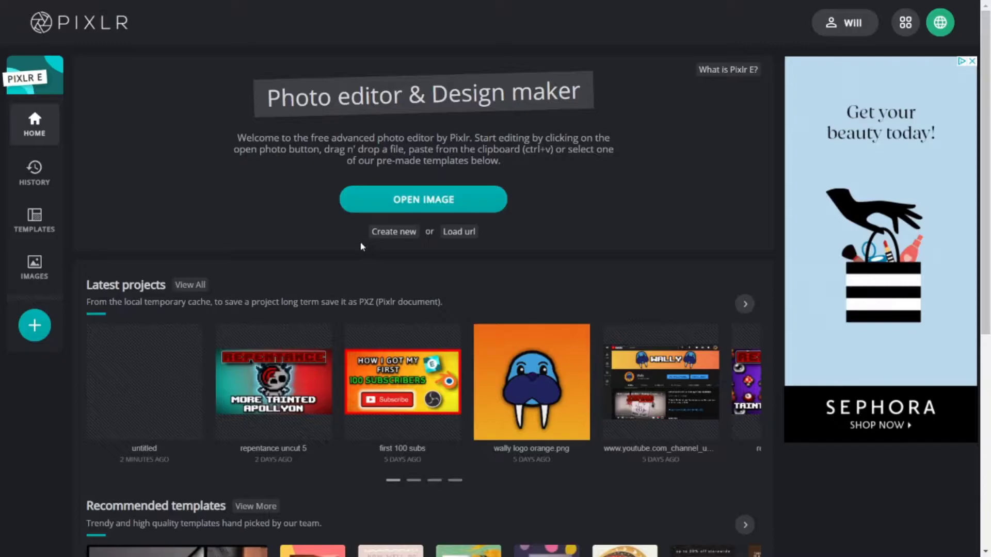
{"action": "left_click", "coordinate": [382, 231]}
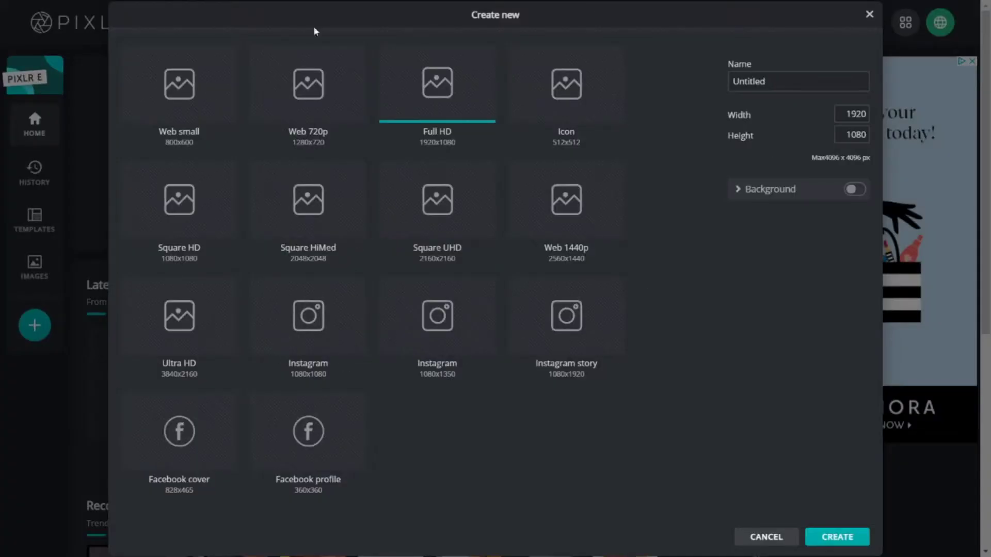
{"action": "left_click", "coordinate": [869, 14]}
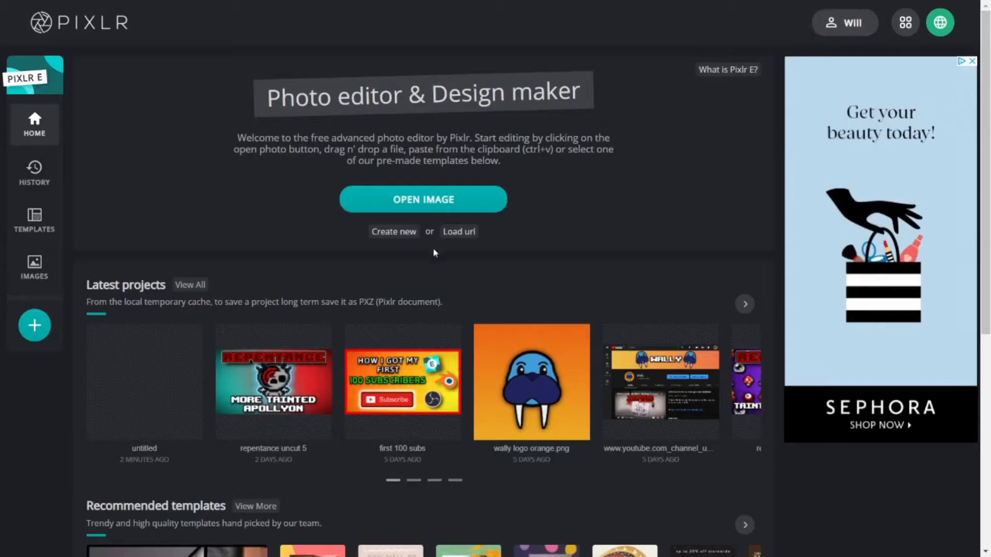
{"action": "left_click", "coordinate": [392, 229]}
{"action": "left_click", "coordinate": [308, 119]}
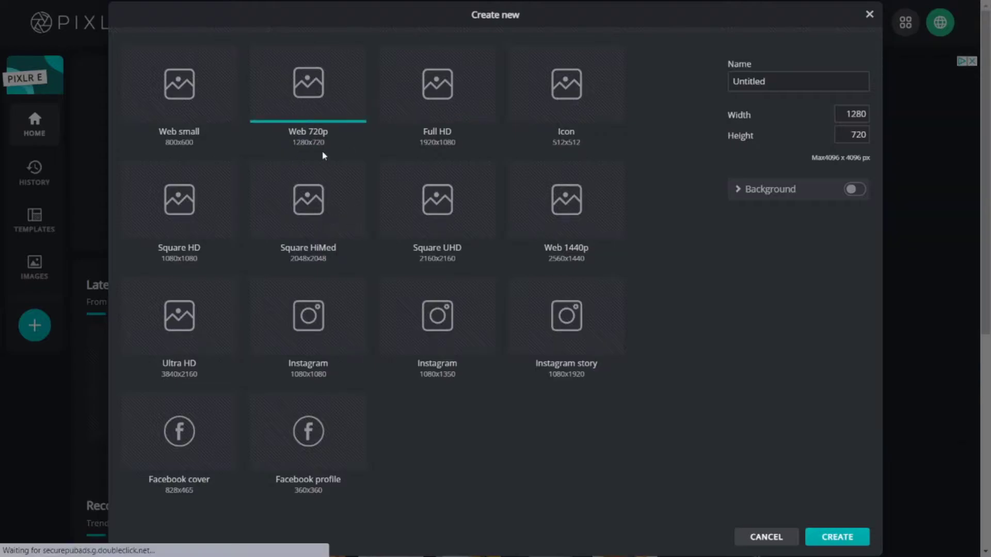
{"action": "left_click", "coordinate": [322, 51]}
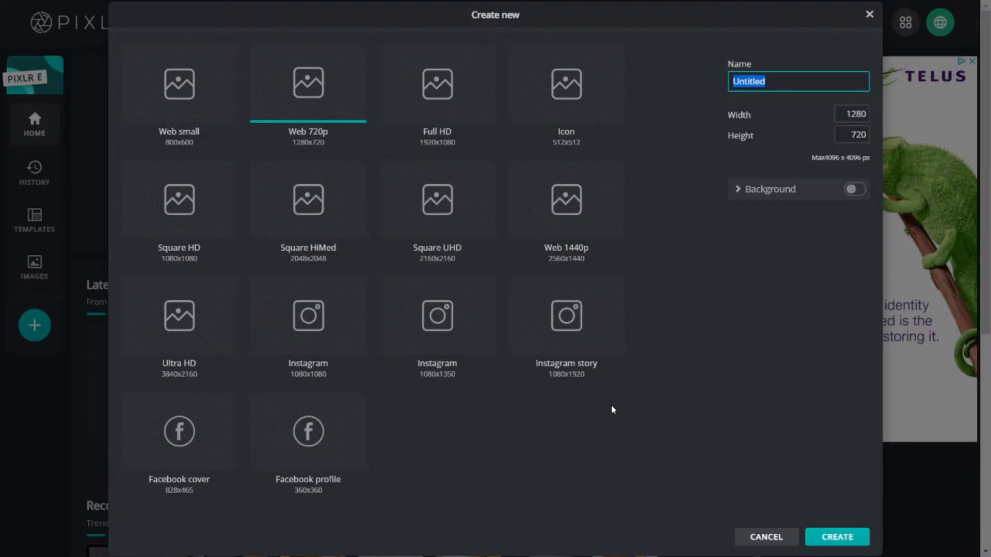
{"action": "type", "text": "Thumbnail video"}
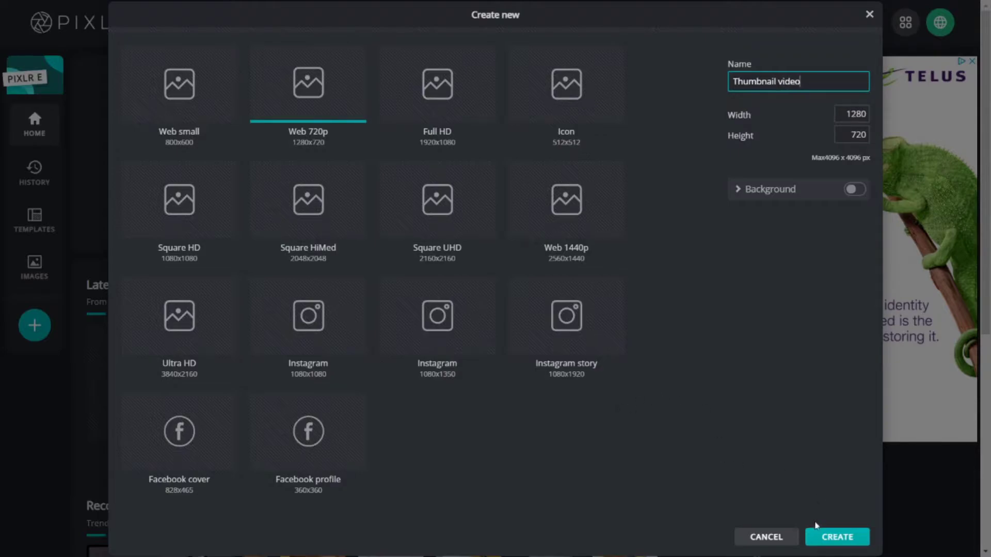
{"action": "left_click", "coordinate": [823, 537]}
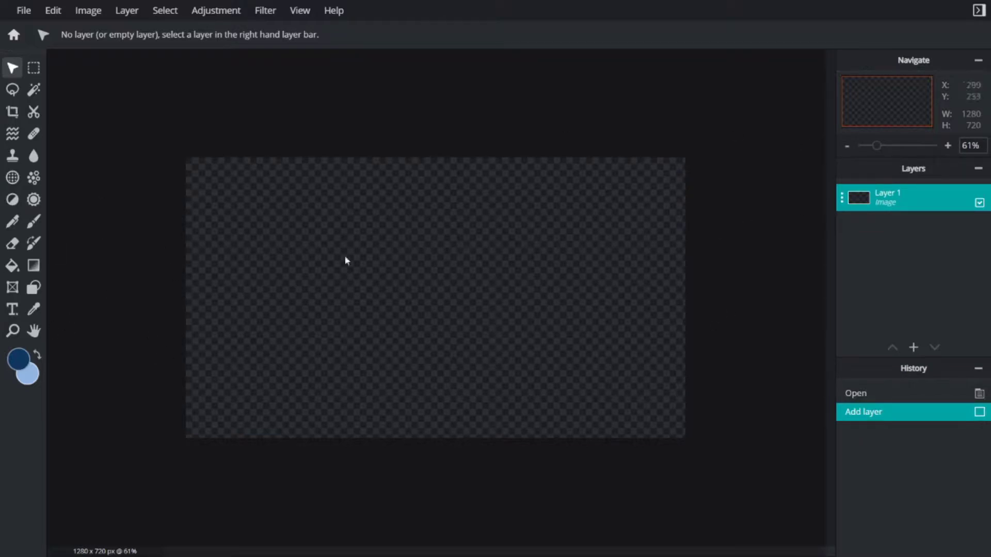
{"action": "scroll", "coordinate": [488, 295], "scroll_direction": "up", "scroll_amount": 1}
{"action": "scroll", "coordinate": [488, 294], "scroll_direction": "down", "scroll_amount": 7}
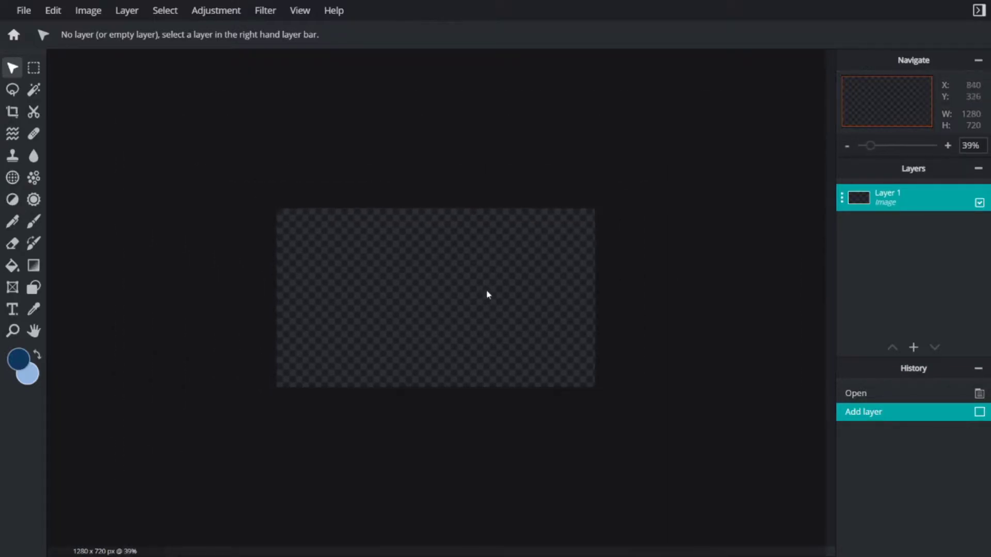
{"action": "scroll", "coordinate": [495, 287], "scroll_direction": "up", "scroll_amount": 2}
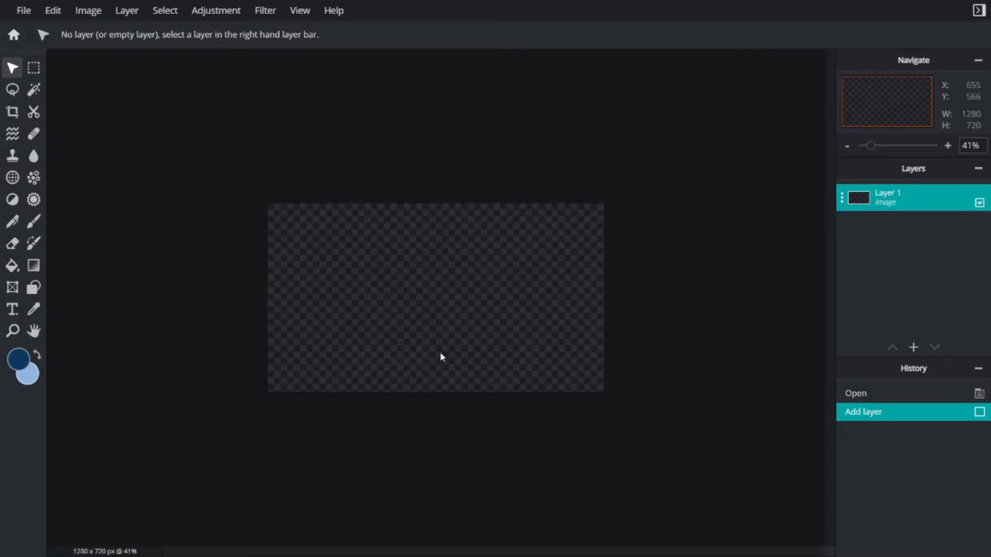
{"action": "scroll", "coordinate": [464, 345], "scroll_direction": "up", "scroll_amount": 2}
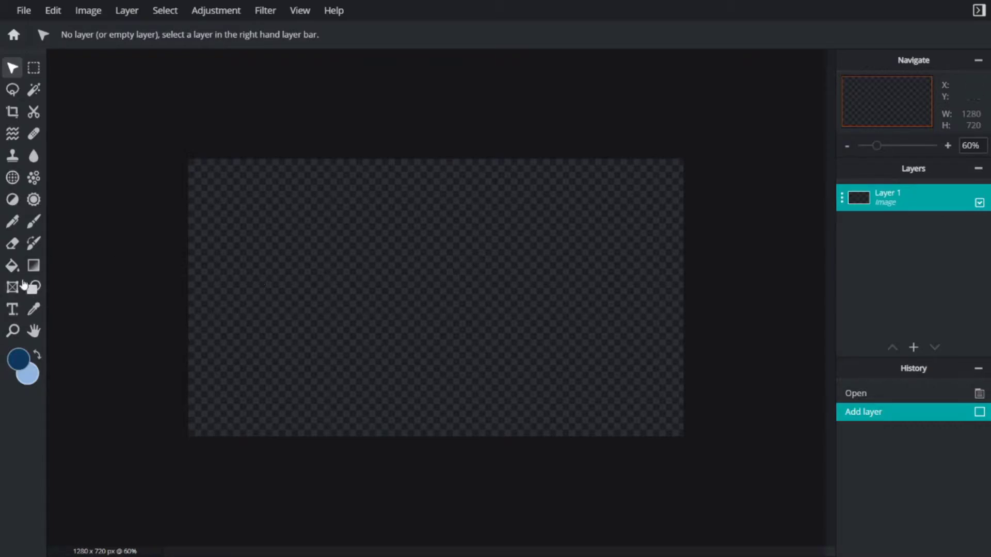
- Set up a linear gradient fill that runs from pink to light blue
{"action": "left_click", "coordinate": [33, 265]}
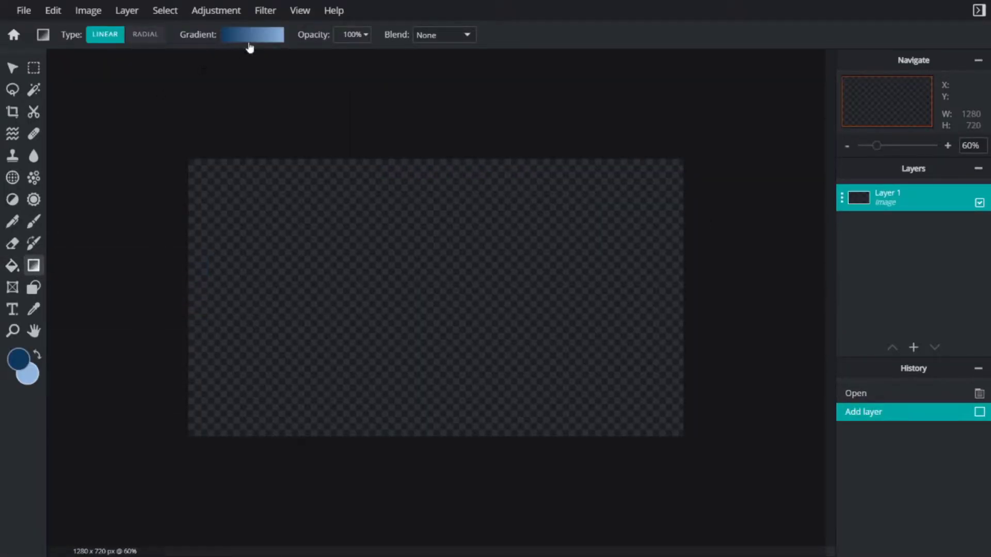
{"action": "left_click", "coordinate": [247, 38]}
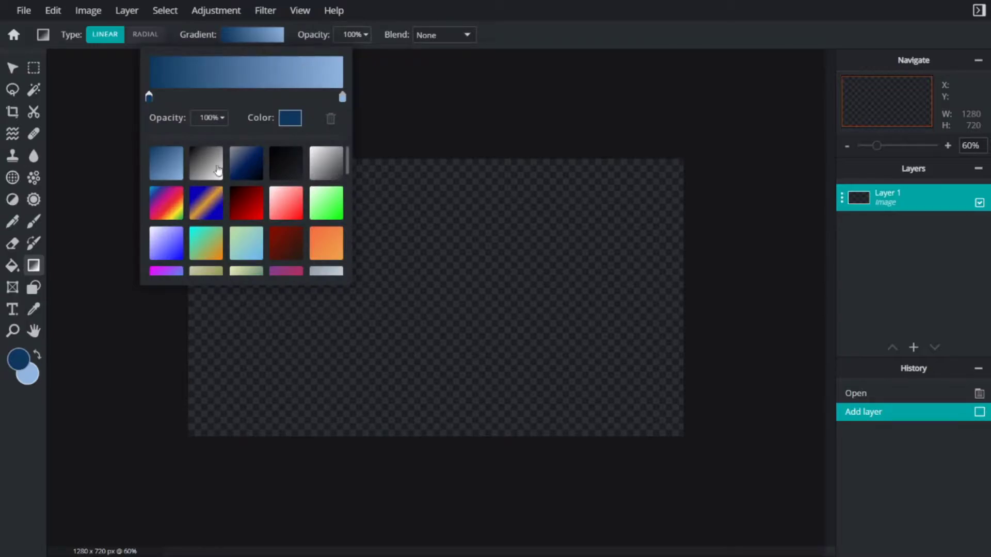
{"action": "scroll", "coordinate": [257, 224], "scroll_direction": "down", "scroll_amount": 8}
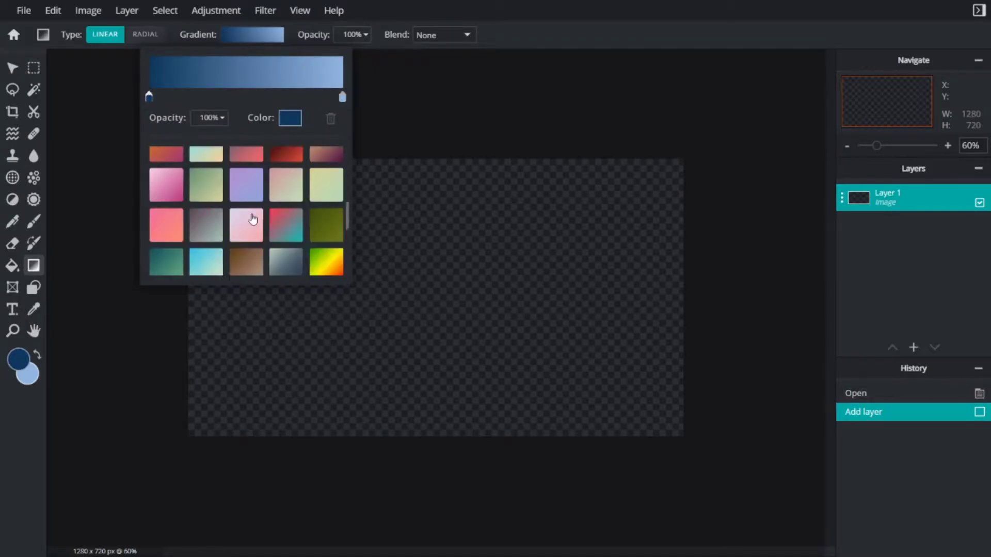
{"action": "scroll", "coordinate": [271, 211], "scroll_direction": "down", "scroll_amount": 2}
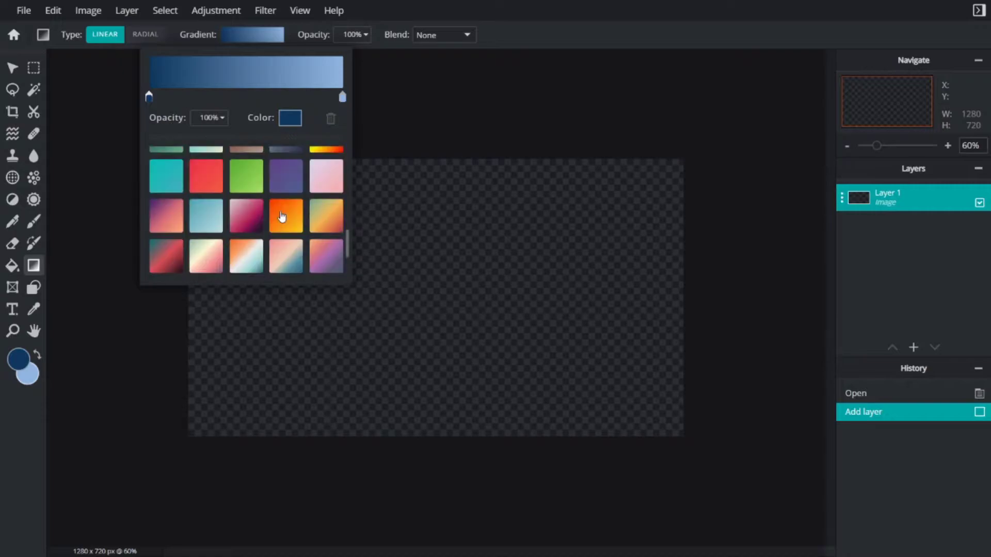
{"action": "left_click", "coordinate": [299, 118]}
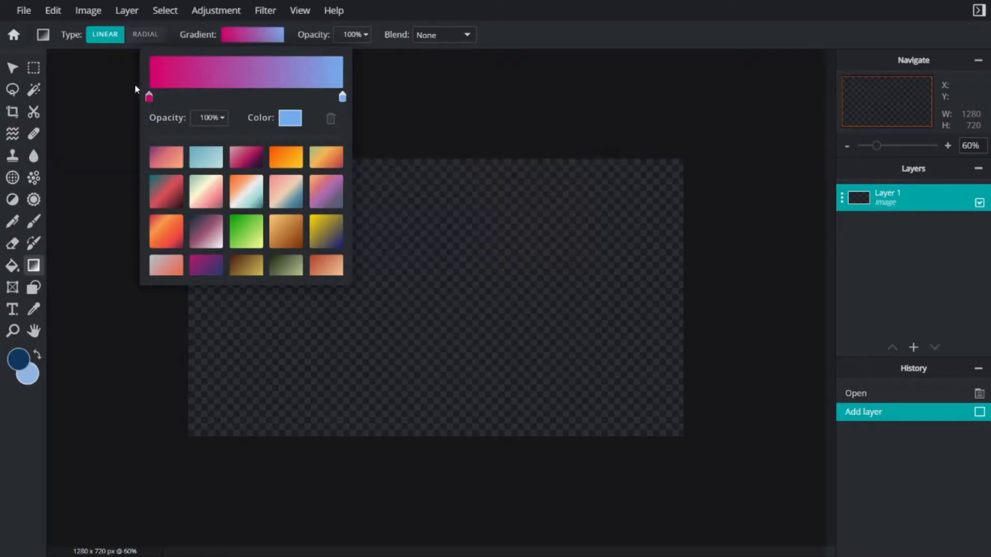
- Set the gradient's pink start colour to #EE0375 and fill the canvas diagonally from the upper left to the lower right
{"action": "left_click", "coordinate": [148, 97]}
{"action": "left_click", "coordinate": [291, 119]}
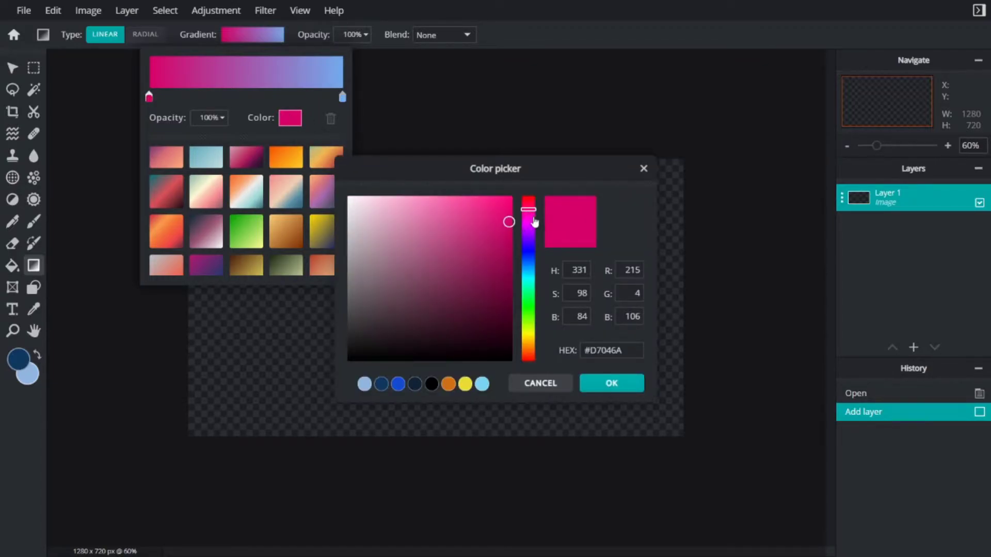
{"action": "left_click_drag", "start_coordinate": [509, 222], "coordinate": [510, 208]}
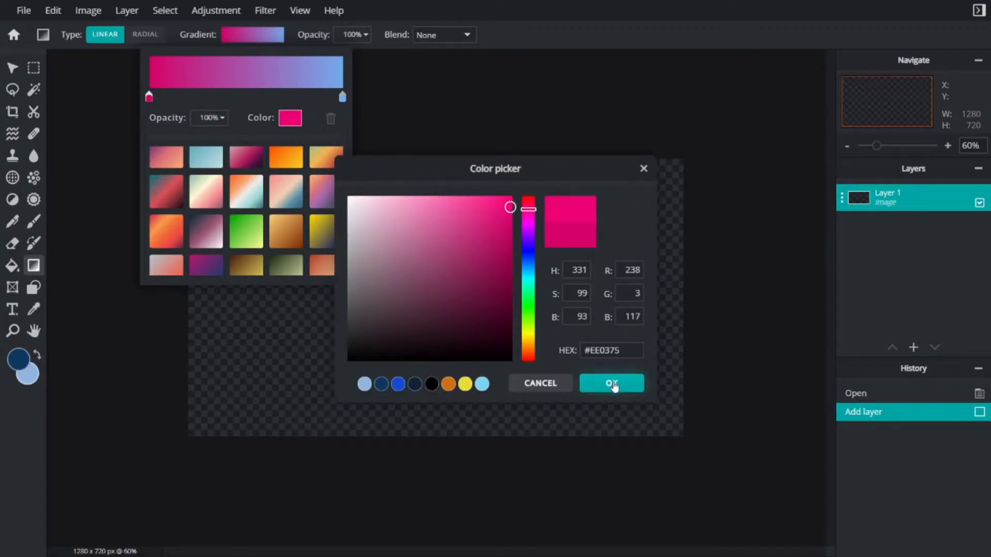
{"action": "left_click", "coordinate": [586, 386]}
{"action": "left_click", "coordinate": [170, 338]}
{"action": "left_click_drag", "start_coordinate": [231, 189], "coordinate": [638, 396]}
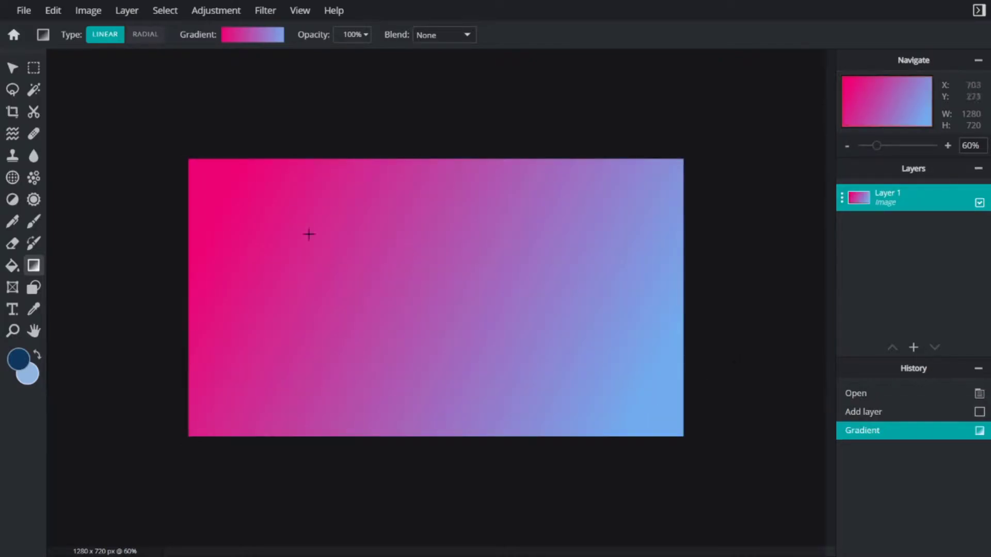
- Select the gradient layer and apply a moderate Vignette filter that darkens its edges
{"action": "left_click", "coordinate": [12, 67]}
{"action": "left_click", "coordinate": [727, 225]}
{"action": "left_click", "coordinate": [528, 237]}
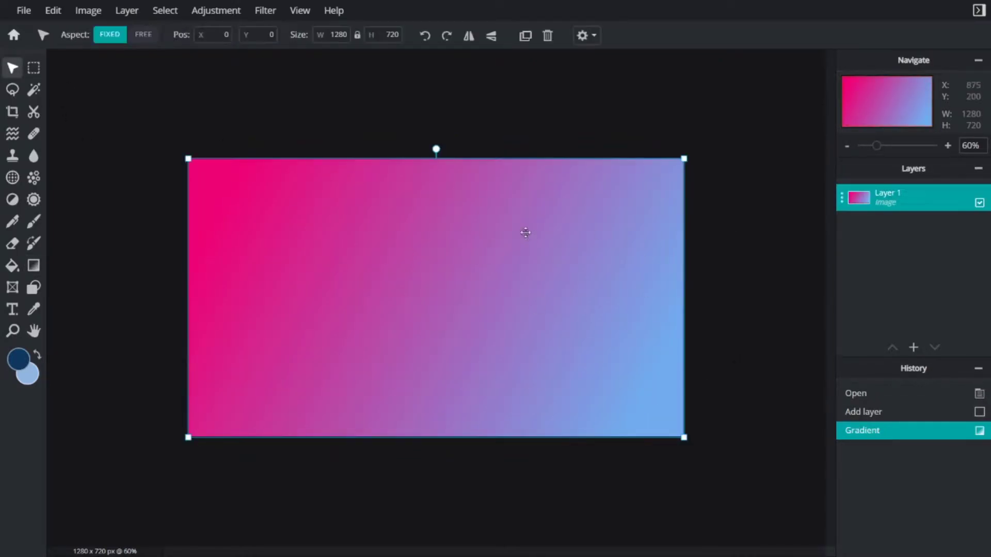
{"action": "left_click", "coordinate": [261, 9]}
{"action": "left_click", "coordinate": [268, 16]}
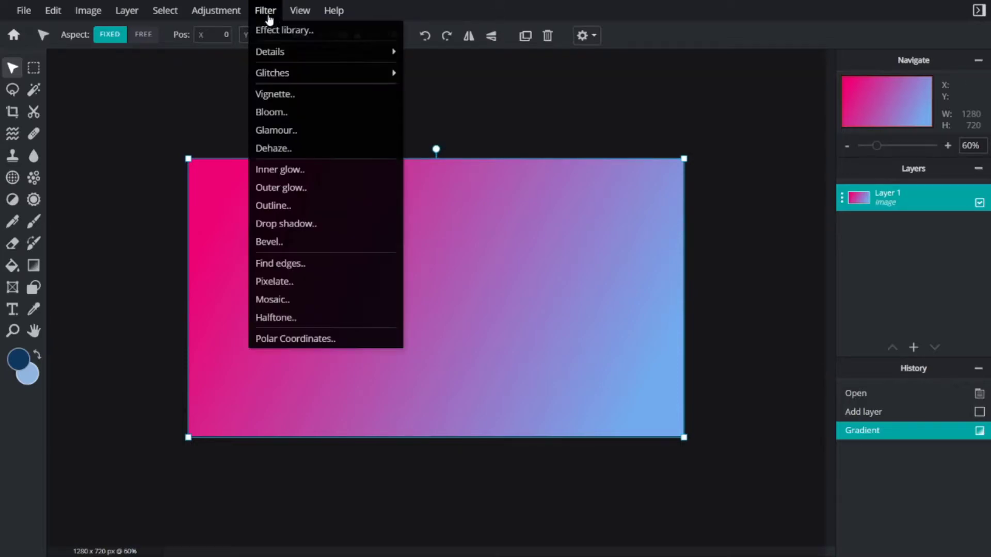
{"action": "mouse_move", "coordinate": [279, 49]}
{"action": "left_click", "coordinate": [287, 95]}
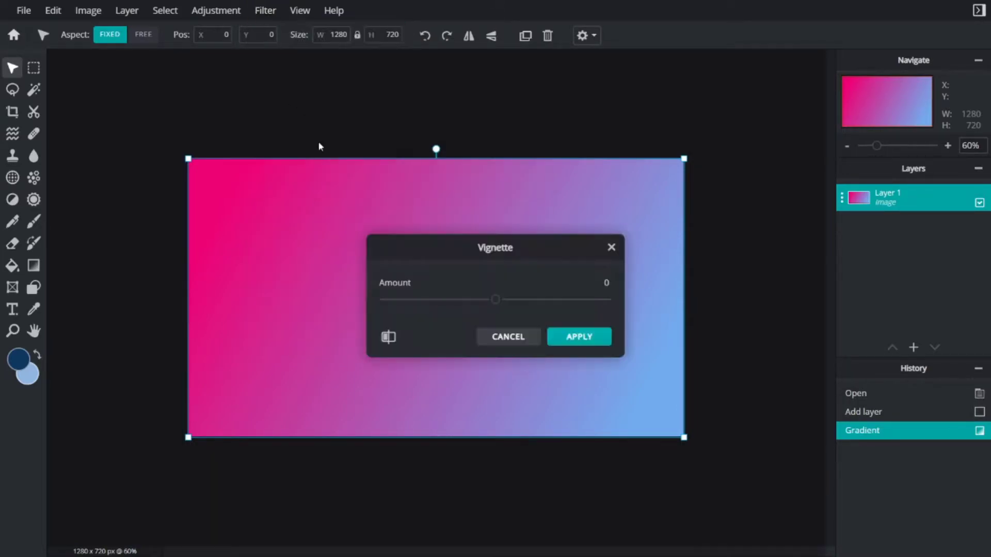
{"action": "left_click_drag", "start_coordinate": [501, 304], "coordinate": [543, 305]}
{"action": "left_click", "coordinate": [579, 337]}
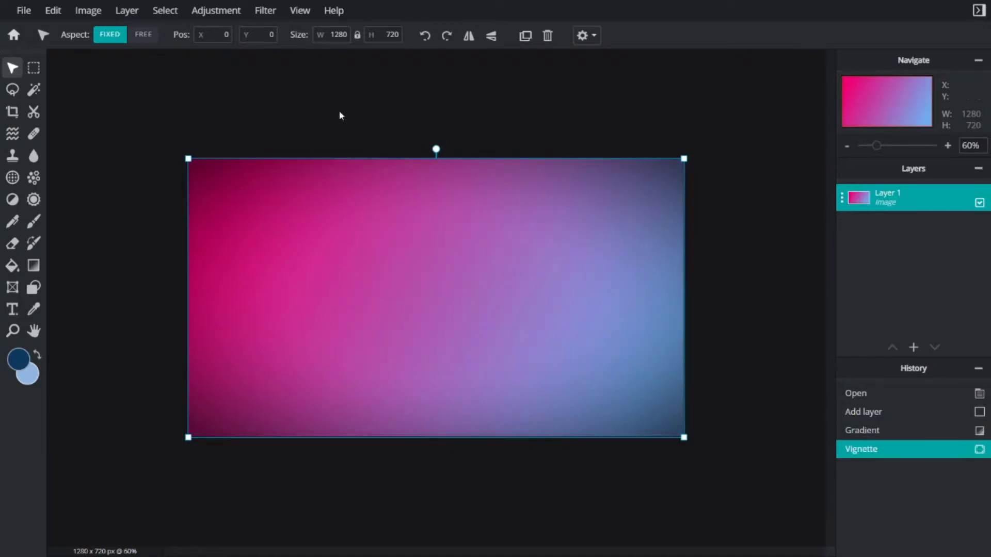
- Apply a Gaussian blur to the gradient background with the amount near its maximum
{"action": "left_click", "coordinate": [264, 10]}
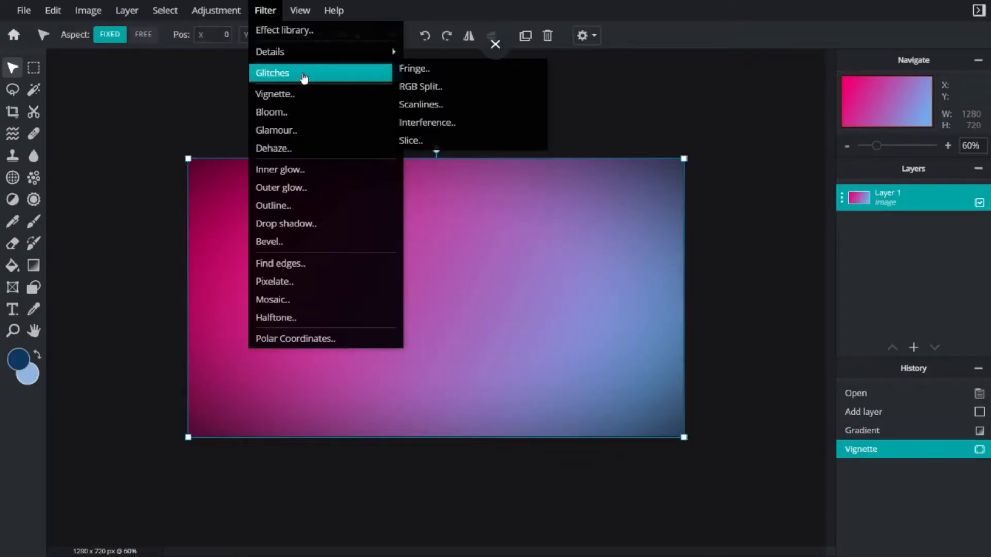
{"action": "mouse_move", "coordinate": [304, 53]}
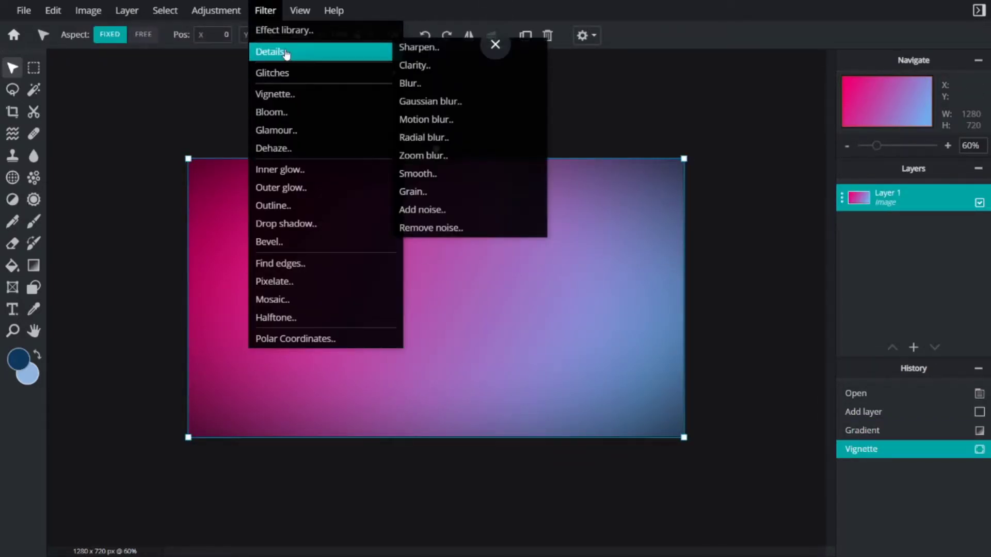
{"action": "left_click", "coordinate": [432, 106]}
{"action": "left_click_drag", "start_coordinate": [384, 300], "coordinate": [608, 300]}
{"action": "left_click", "coordinate": [588, 338]}
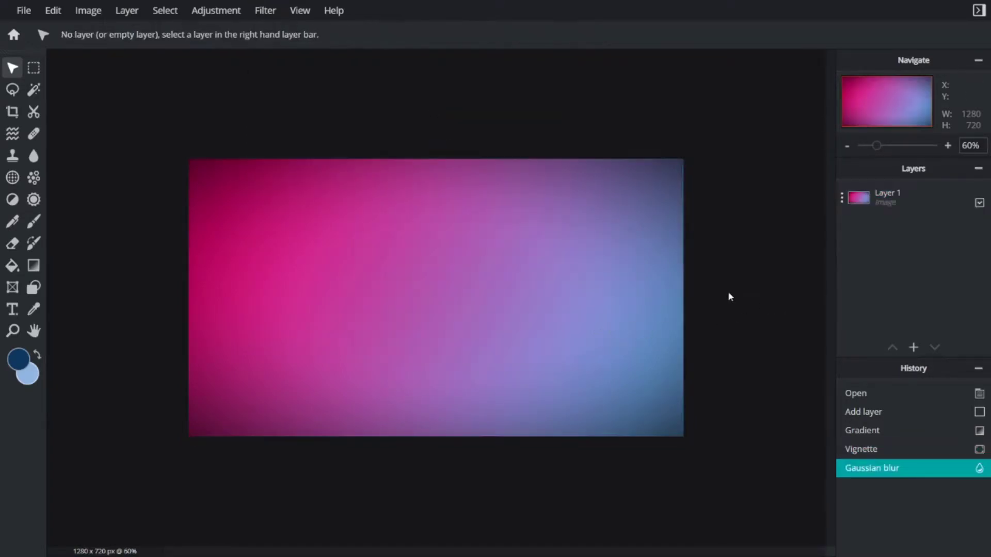
{"action": "scroll", "coordinate": [411, 261], "scroll_direction": "down", "scroll_amount": 2}
{"action": "scroll", "coordinate": [412, 261], "scroll_direction": "up", "scroll_amount": 3}
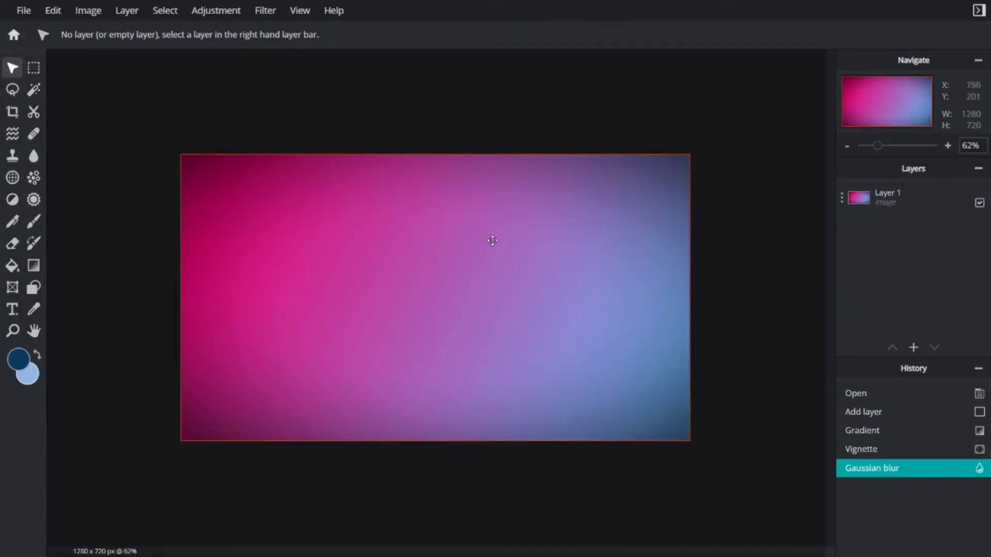
{"action": "scroll", "coordinate": [522, 259], "scroll_direction": "up", "scroll_amount": 5}
{"action": "scroll", "coordinate": [522, 259], "scroll_direction": "down", "scroll_amount": 5}
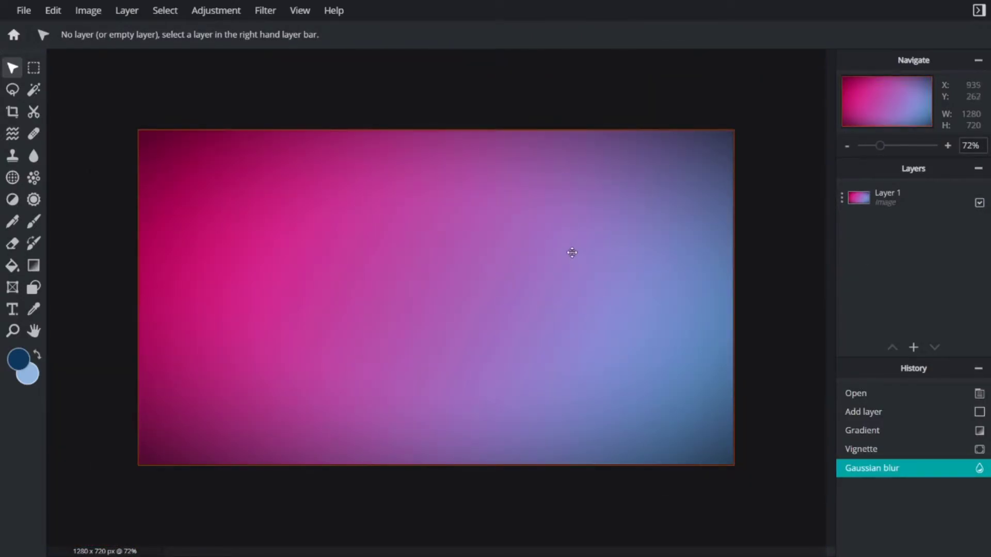
{"action": "scroll", "coordinate": [655, 239], "scroll_direction": "down", "scroll_amount": 4}
{"action": "scroll", "coordinate": [513, 256], "scroll_direction": "up", "scroll_amount": 2}
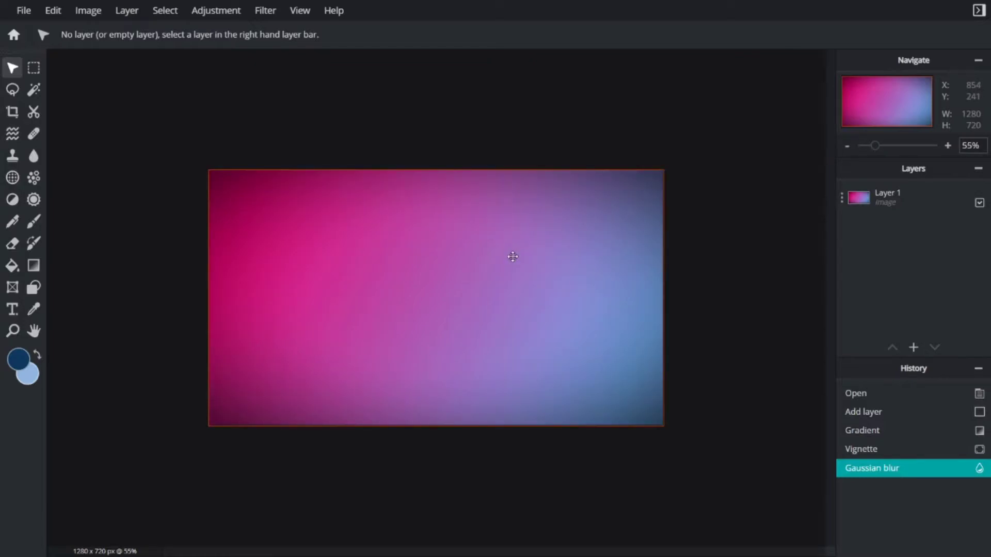
- Leave full screen and search Google Images for "binding of isaac isaac" in a new browser tab
{"action": "key", "text": "F11"}
{"action": "left_click", "coordinate": [177, 10]}
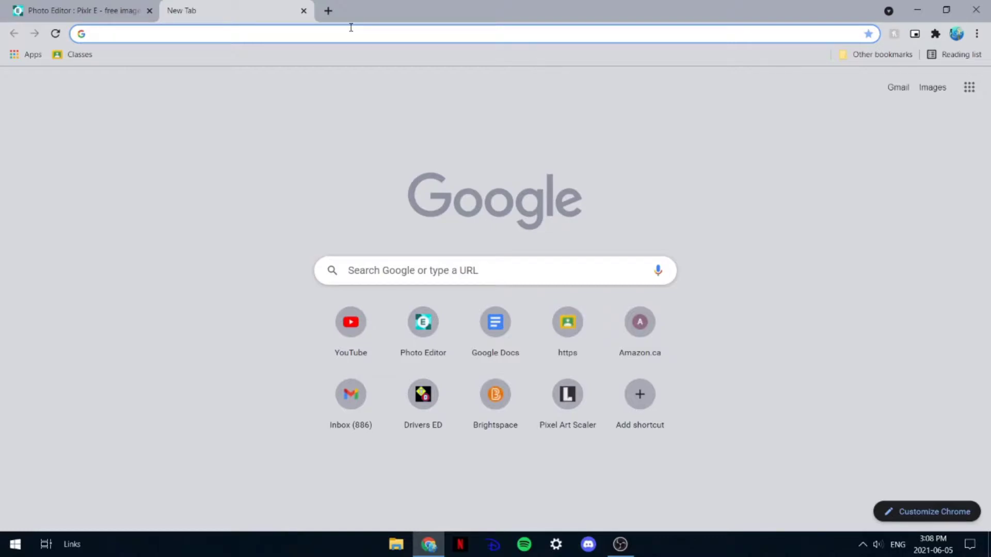
{"action": "type", "text": "binding of "}
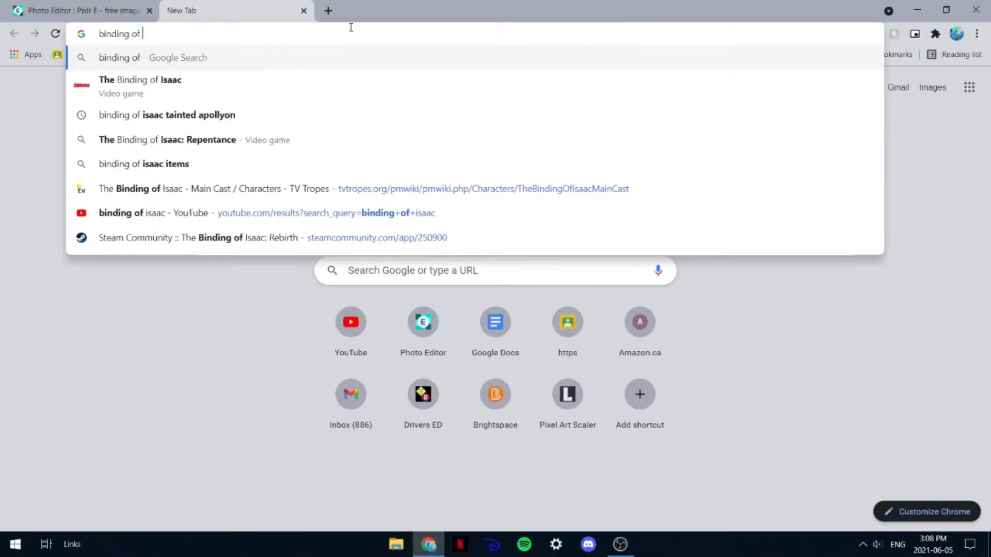
{"action": "type", "text": "isaac isaac"}
{"action": "key", "text": "Return"}
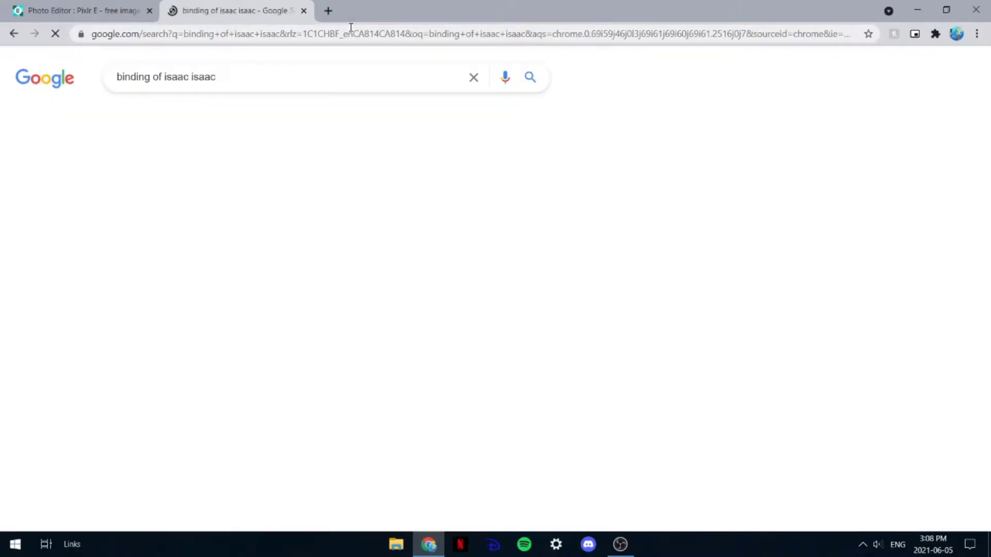
{"action": "left_click", "coordinate": [182, 118]}
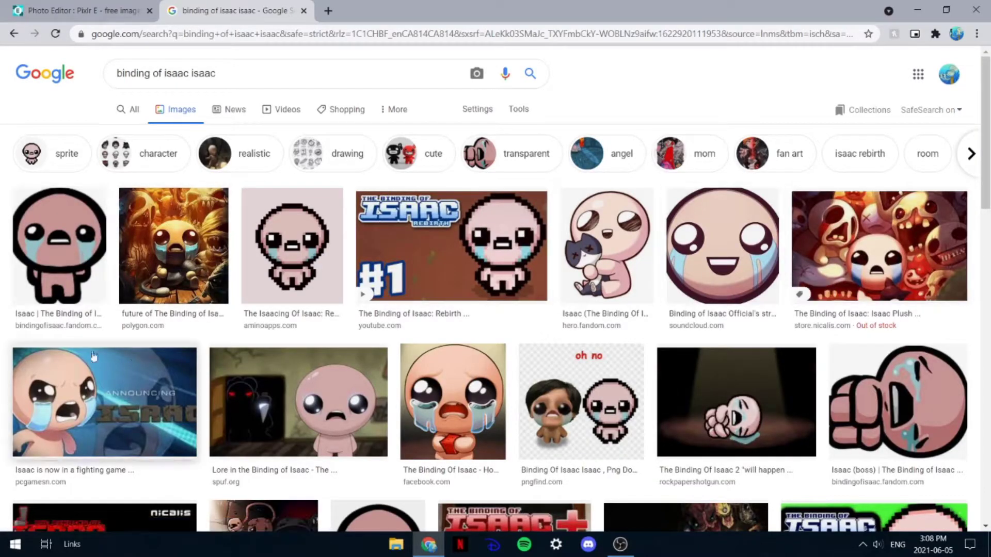
- Open the pixel-art Isaac image from aminoapps.com in the image results and copy it
{"action": "scroll", "coordinate": [373, 345], "scroll_direction": "down", "scroll_amount": 1}
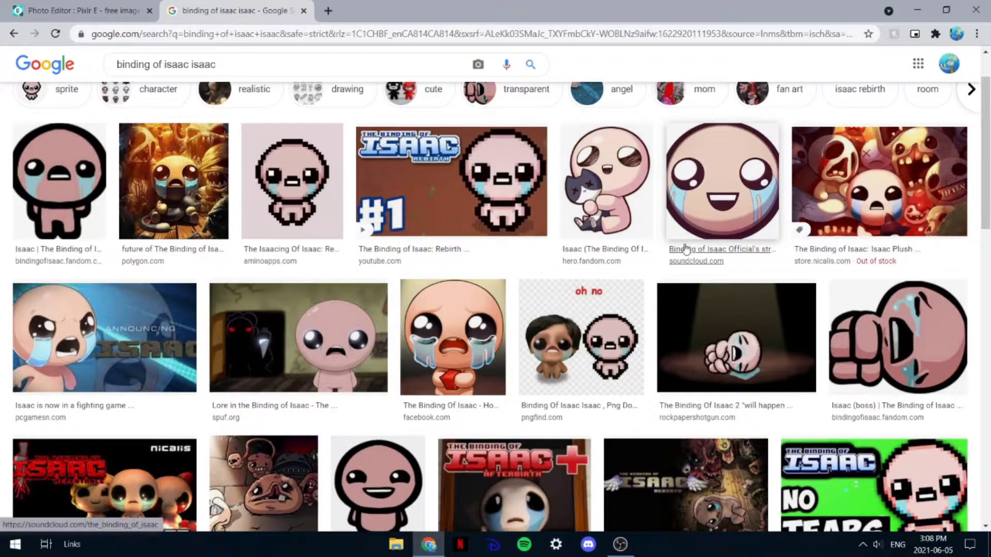
{"action": "left_click", "coordinate": [303, 211]}
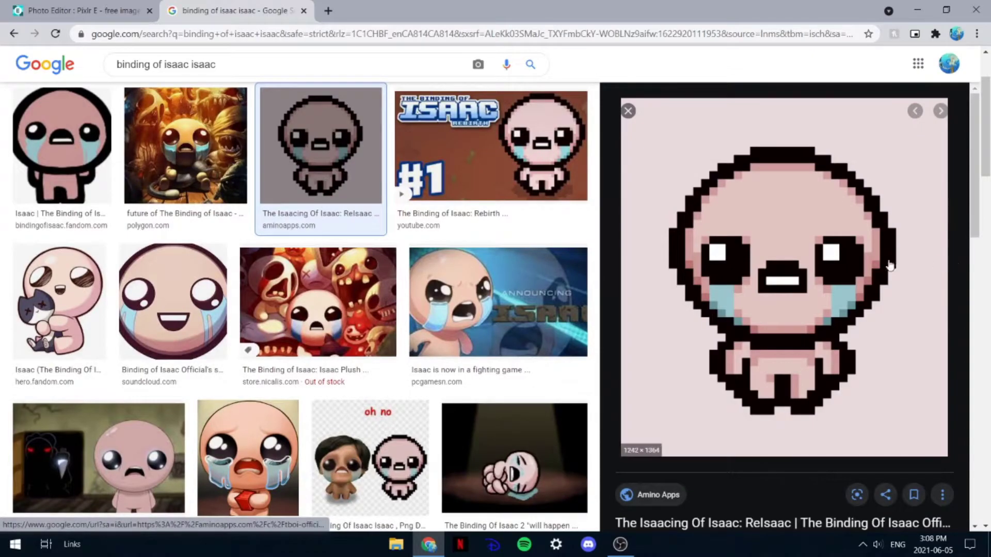
{"action": "right_click", "coordinate": [769, 246]}
{"action": "left_click", "coordinate": [832, 416]}
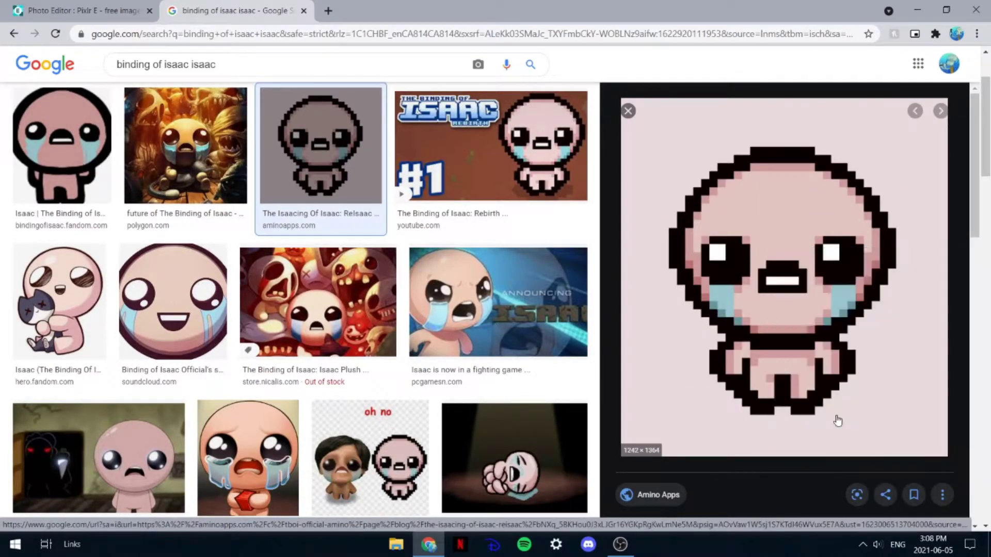
- Switch back to Pixlr E, paste the copied Isaac image, and scale it to about 503 × 553 px in the middle of the canvas
{"action": "left_click", "coordinate": [80, 4]}
{"action": "key", "text": "ctrl+v"}
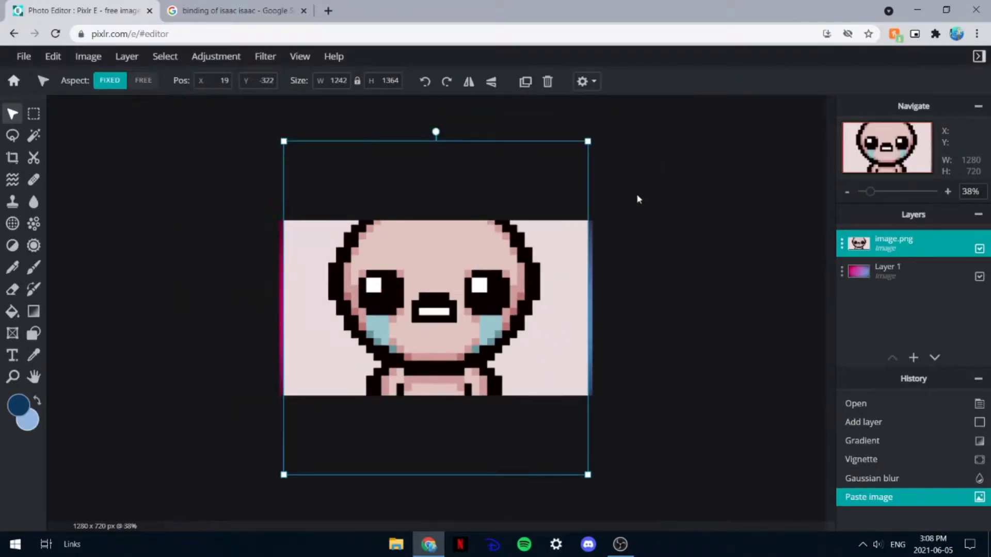
{"action": "left_click_drag", "start_coordinate": [591, 136], "coordinate": [442, 303]}
{"action": "left_click_drag", "start_coordinate": [407, 346], "coordinate": [479, 266]}
{"action": "left_click_drag", "start_coordinate": [517, 220], "coordinate": [468, 264]}
{"action": "scroll", "coordinate": [469, 264], "scroll_direction": "up", "scroll_amount": 5}
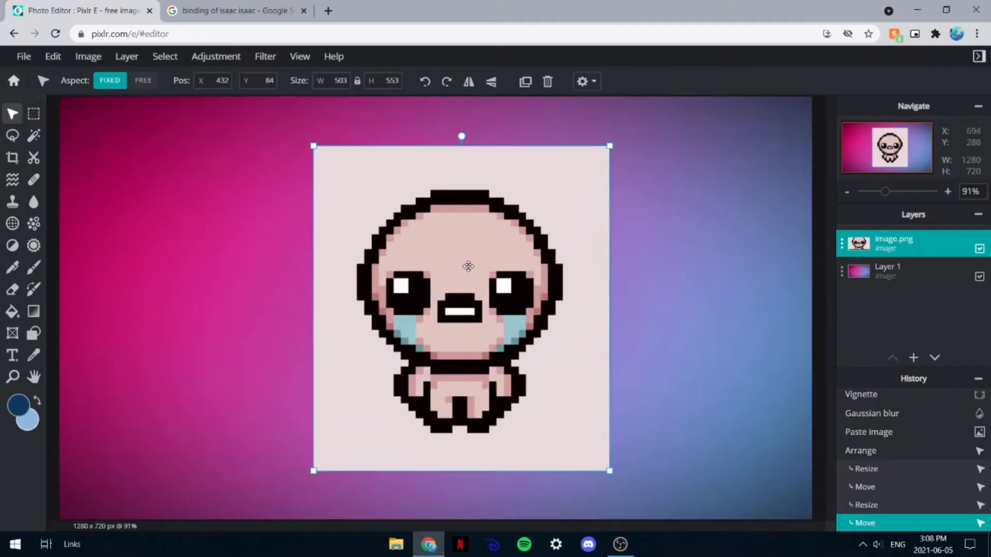
{"action": "left_click", "coordinate": [219, 250]}
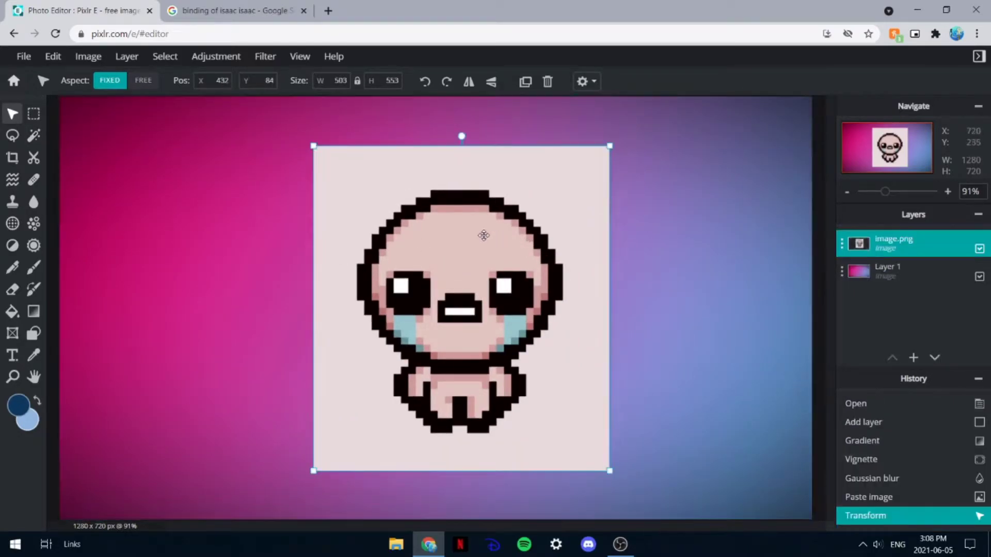
- Select the pale background around the Isaac character with the Wand at tolerance 32, delete it and deselect
{"action": "left_click", "coordinate": [33, 135]}
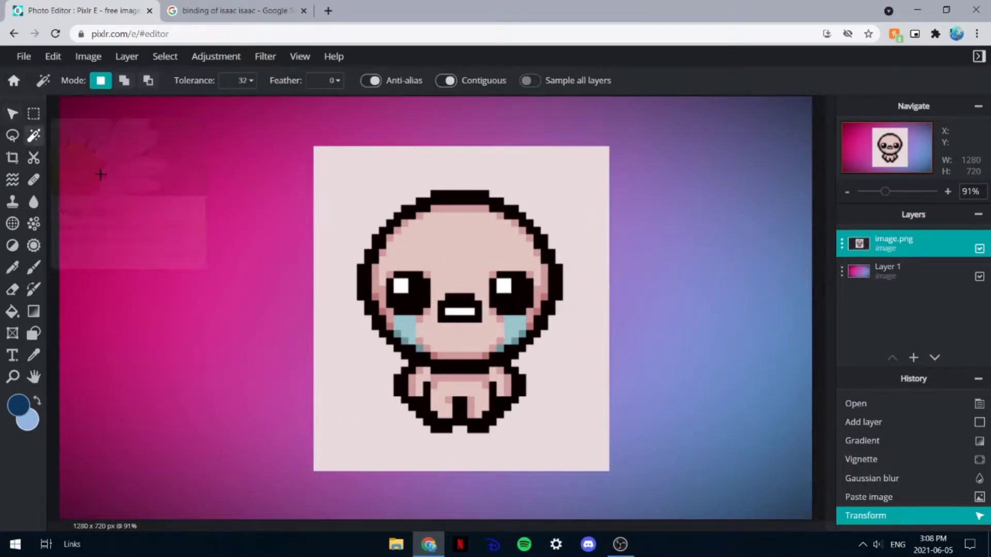
{"action": "left_click", "coordinate": [364, 326]}
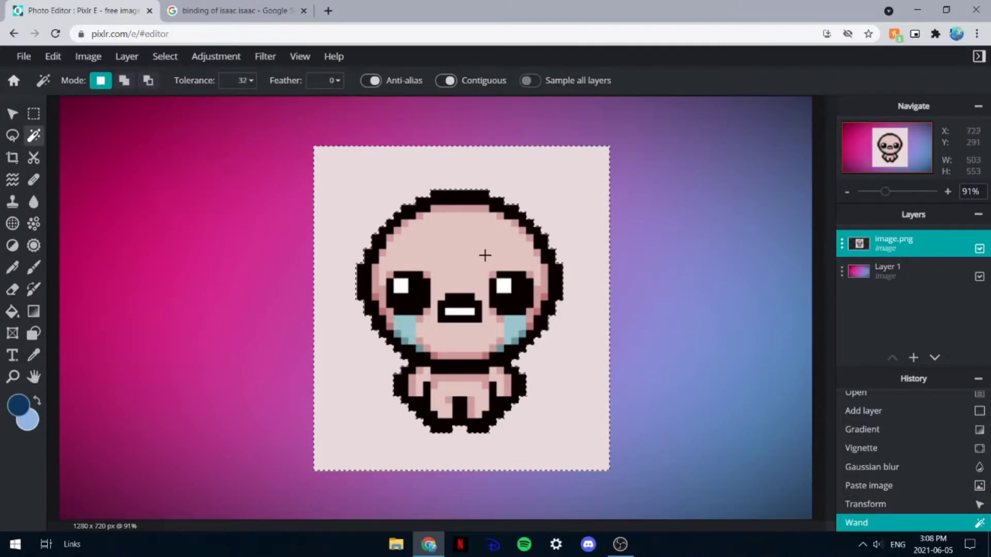
{"action": "key", "text": "Delete"}
{"action": "scroll", "coordinate": [485, 255], "scroll_direction": "down", "scroll_amount": 2}
{"action": "key", "text": "v"}
{"action": "left_click_drag", "start_coordinate": [480, 289], "coordinate": [93, 274]}
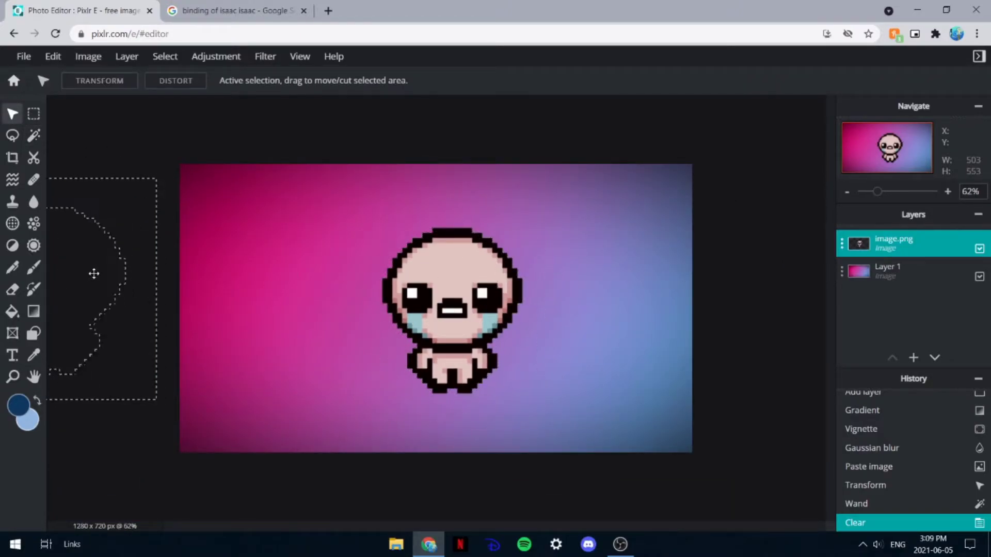
{"action": "left_click", "coordinate": [493, 321]}
- Enlarge the cut-out Isaac character to about 423 × 499 px and centre it on the canvas
{"action": "mouse_move", "coordinate": [492, 321]}
{"action": "left_mouse_down"}
{"action": "mouse_move", "coordinate": [375, 364]}
{"action": "mouse_move", "coordinate": [476, 328]}
{"action": "left_mouse_up"}
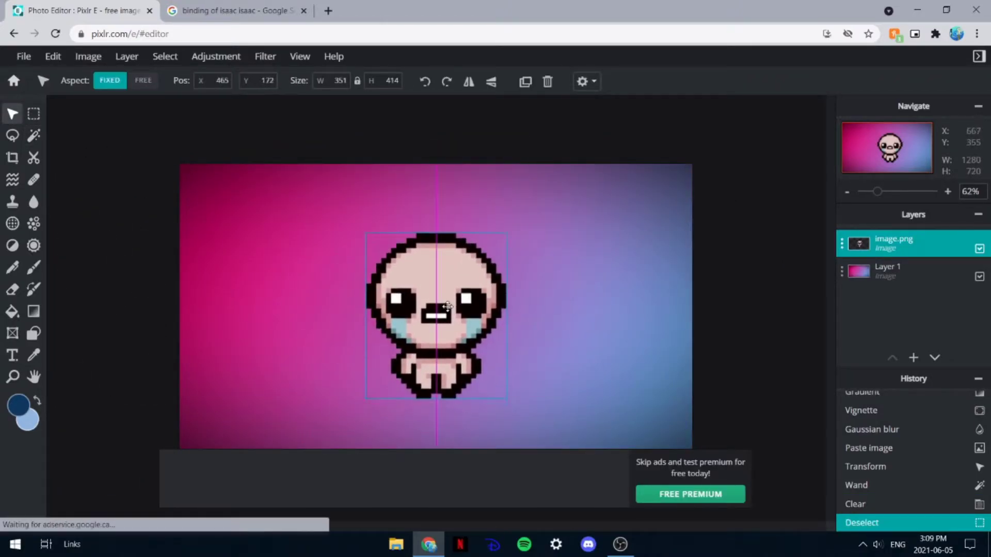
{"action": "left_click", "coordinate": [737, 397]}
{"action": "scroll", "coordinate": [433, 308], "scroll_direction": "up", "scroll_amount": 4}
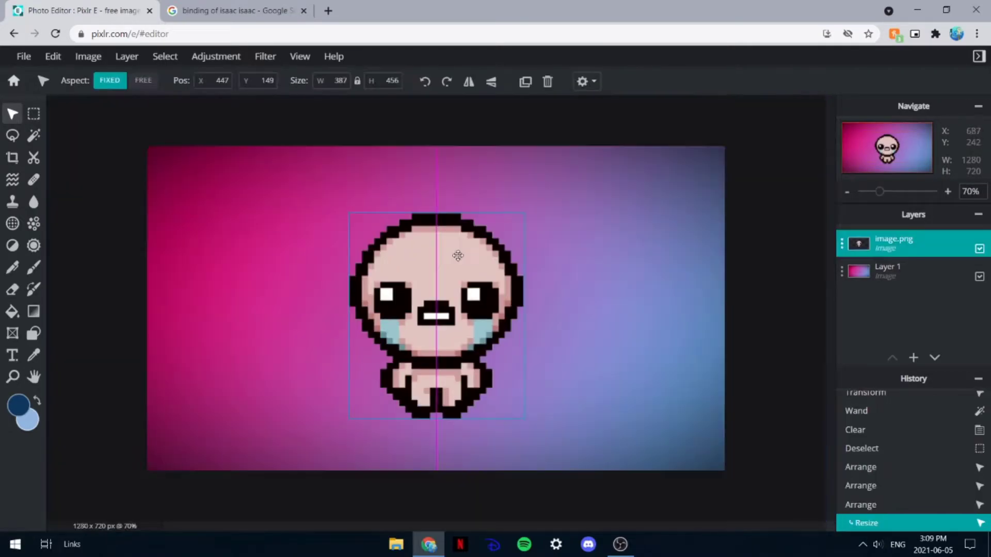
{"action": "left_click_drag", "start_coordinate": [458, 257], "coordinate": [459, 256]}
{"action": "left_click_drag", "start_coordinate": [524, 213], "coordinate": [527, 209]}
{"action": "left_click_drag", "start_coordinate": [483, 254], "coordinate": [481, 256]}
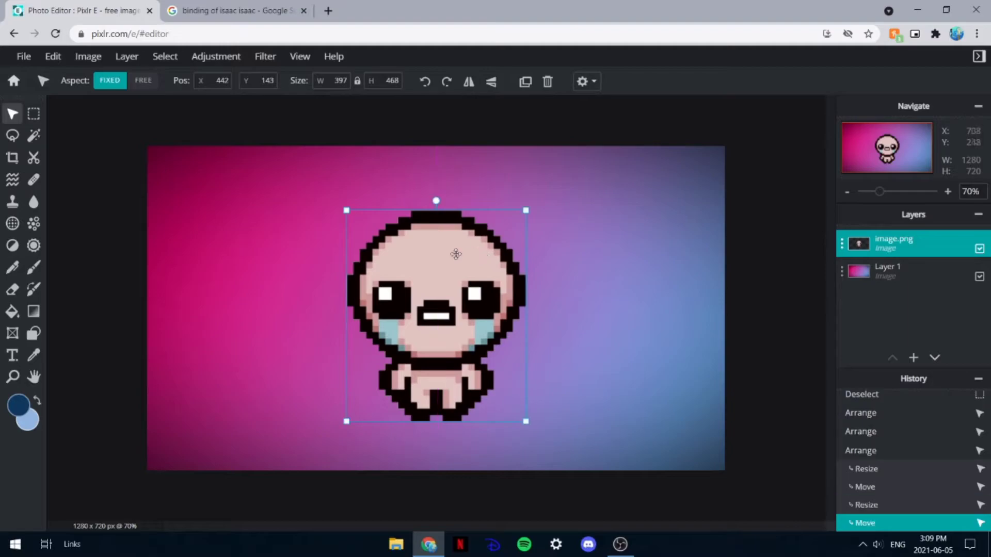
{"action": "left_click", "coordinate": [712, 235]}
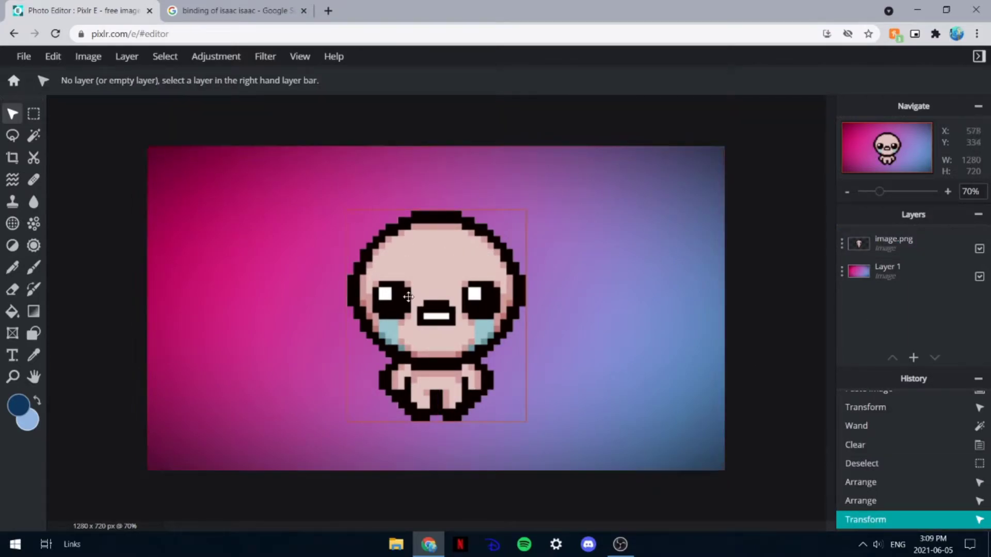
{"action": "left_click", "coordinate": [408, 297]}
{"action": "left_click_drag", "start_coordinate": [525, 210], "coordinate": [538, 197]}
{"action": "left_click_drag", "start_coordinate": [480, 243], "coordinate": [477, 250]}
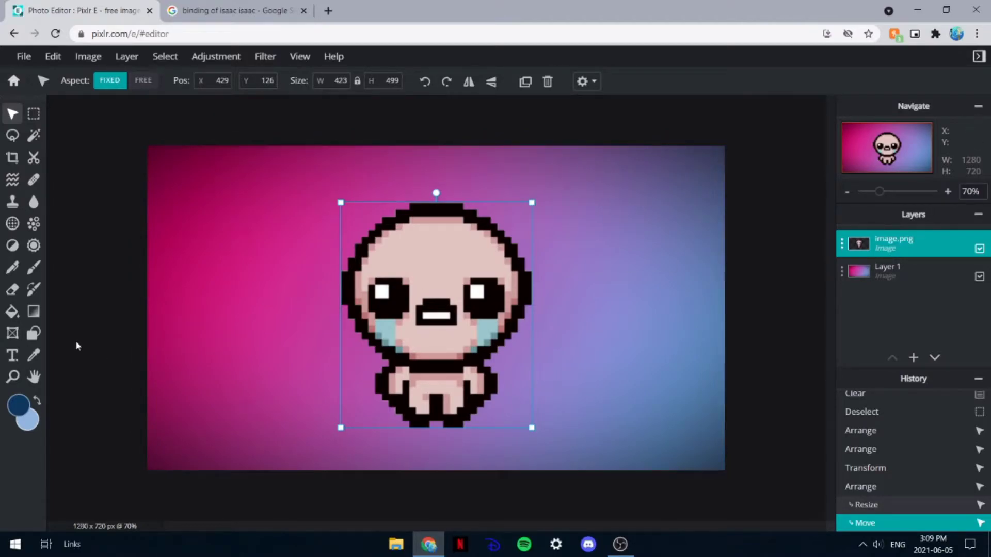
- Apply a white Outline filter of size 10 at 100% opacity to the character and recentre it
{"action": "left_click", "coordinate": [266, 57]}
{"action": "left_click", "coordinate": [268, 58]}
{"action": "left_click", "coordinate": [274, 61]}
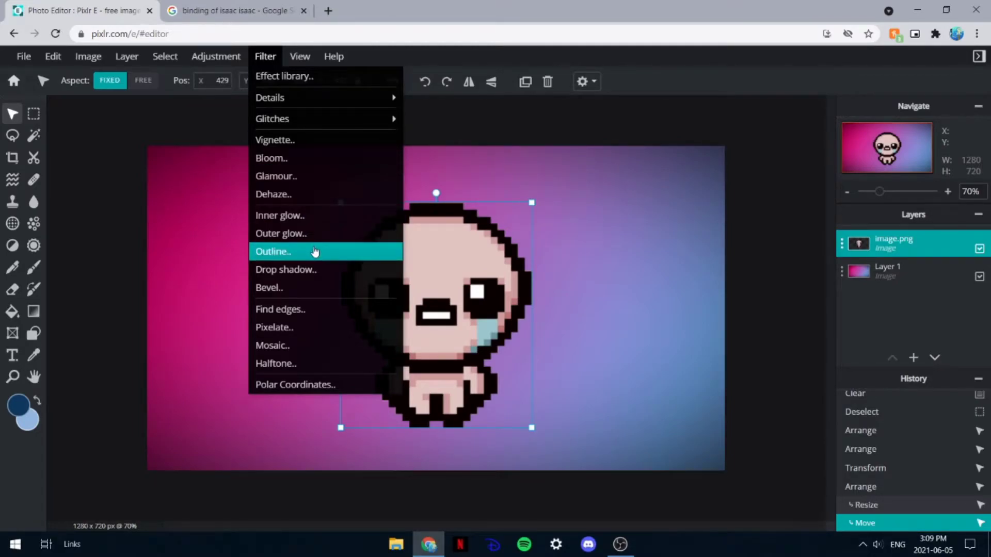
{"action": "left_click", "coordinate": [314, 251]}
{"action": "left_click_drag", "start_coordinate": [488, 190], "coordinate": [673, 151]}
{"action": "left_click", "coordinate": [787, 196]}
{"action": "left_click_drag", "start_coordinate": [599, 206], "coordinate": [537, 166]}
{"action": "left_click", "coordinate": [811, 361]}
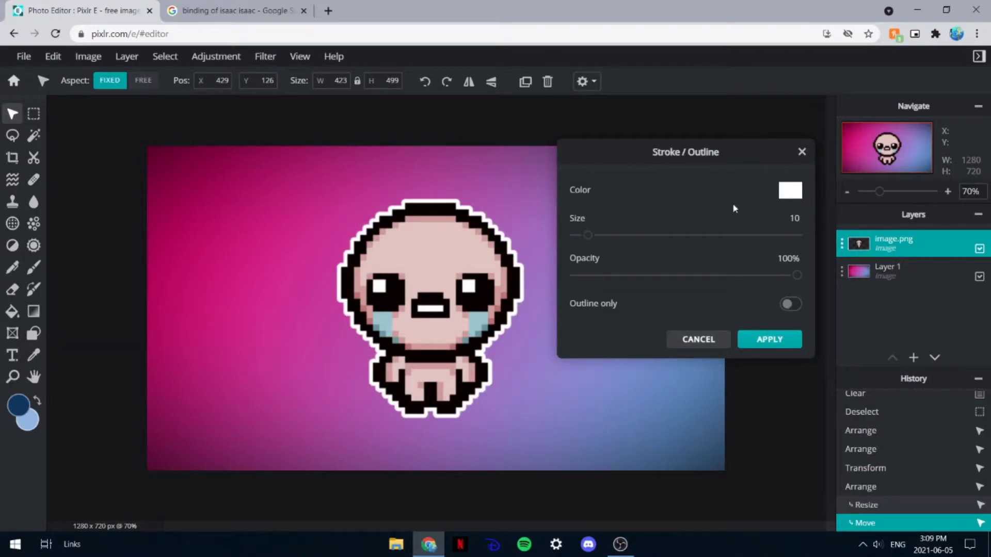
{"action": "left_click", "coordinate": [793, 345]}
{"action": "left_click_drag", "start_coordinate": [456, 315], "coordinate": [461, 312]}
- Apply a white Inner glow to the character with a size slightly over 40 px, 100% feather and about 45% opacity
{"action": "left_click", "coordinate": [265, 57]}
{"action": "left_click", "coordinate": [264, 56]}
{"action": "left_click", "coordinate": [267, 56]}
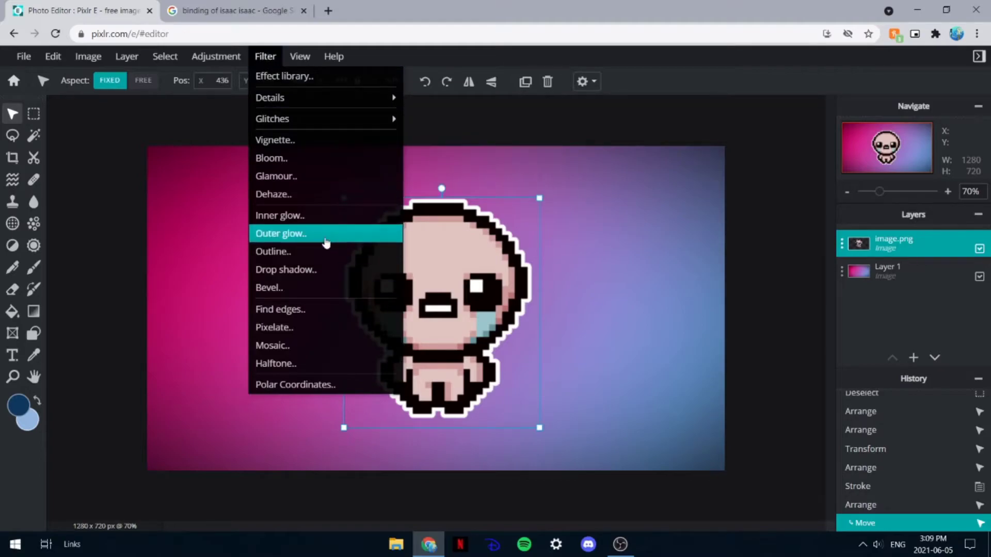
{"action": "left_click", "coordinate": [300, 215]}
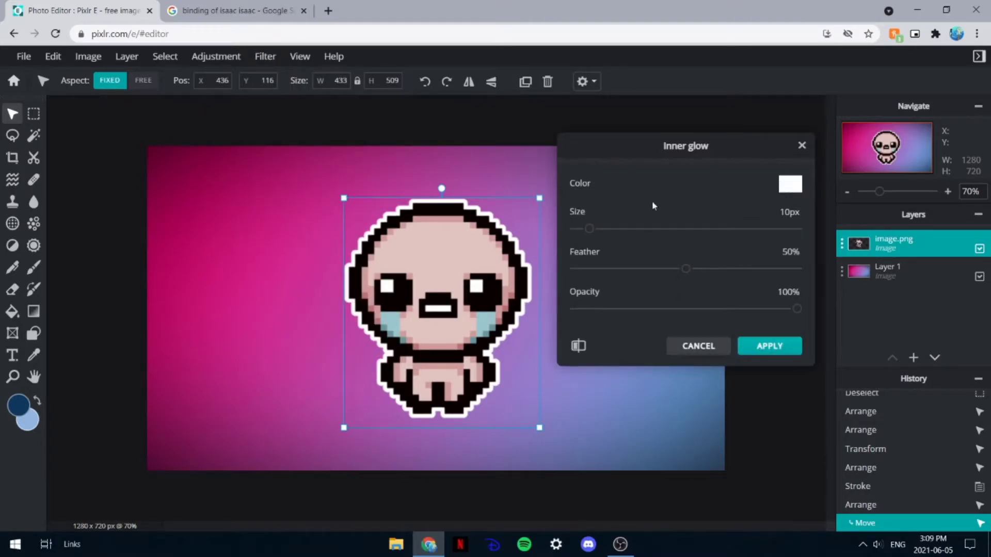
{"action": "left_click_drag", "start_coordinate": [593, 235], "coordinate": [701, 216]}
{"action": "left_click", "coordinate": [700, 216]}
{"action": "left_click_drag", "start_coordinate": [589, 228], "coordinate": [635, 229]}
{"action": "left_click_drag", "start_coordinate": [689, 275], "coordinate": [837, 273]}
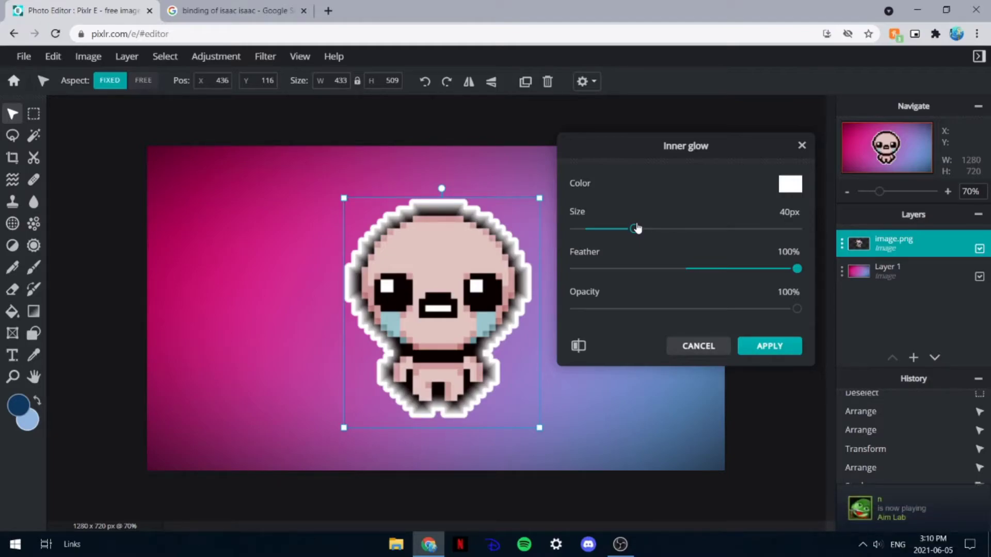
{"action": "left_click_drag", "start_coordinate": [799, 315], "coordinate": [668, 316]}
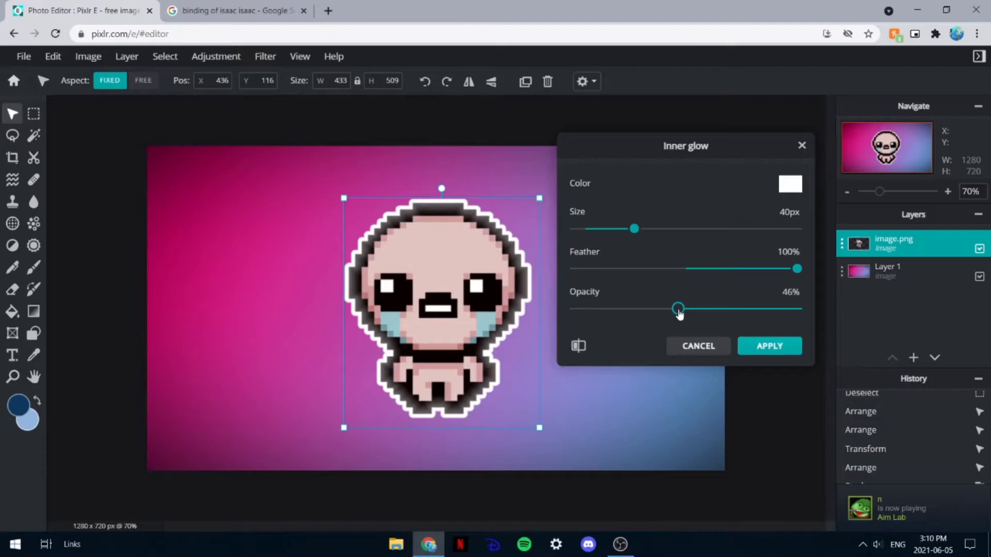
{"action": "mouse_move", "coordinate": [634, 229]}
{"action": "left_mouse_down"}
{"action": "mouse_move", "coordinate": [666, 230]}
{"action": "mouse_move", "coordinate": [642, 230]}
{"action": "left_mouse_up"}
{"action": "left_click", "coordinate": [772, 347]}
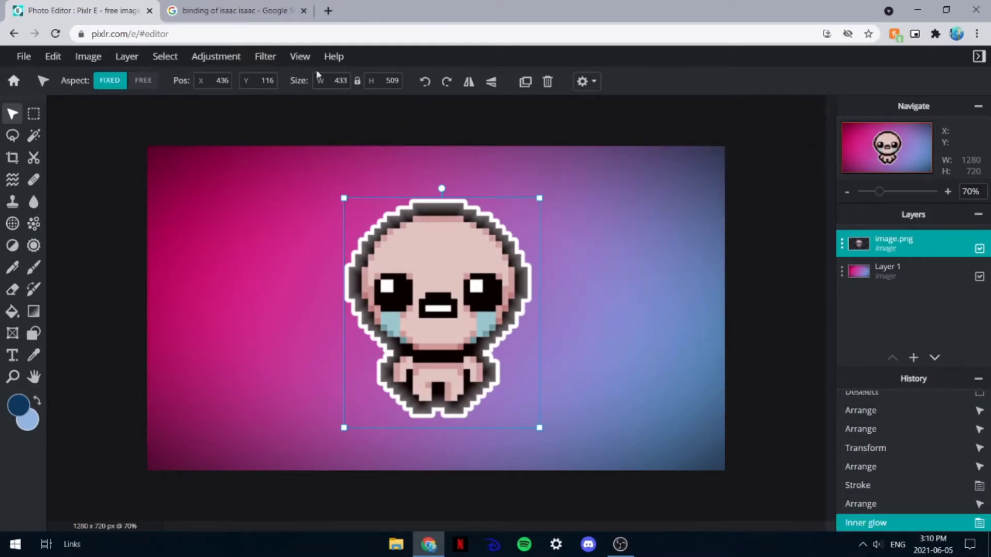
- Apply a white Outer glow to the character with size 28 px, feather 100% and opacity 50%
{"action": "left_click", "coordinate": [257, 65]}
{"action": "left_click", "coordinate": [325, 233]}
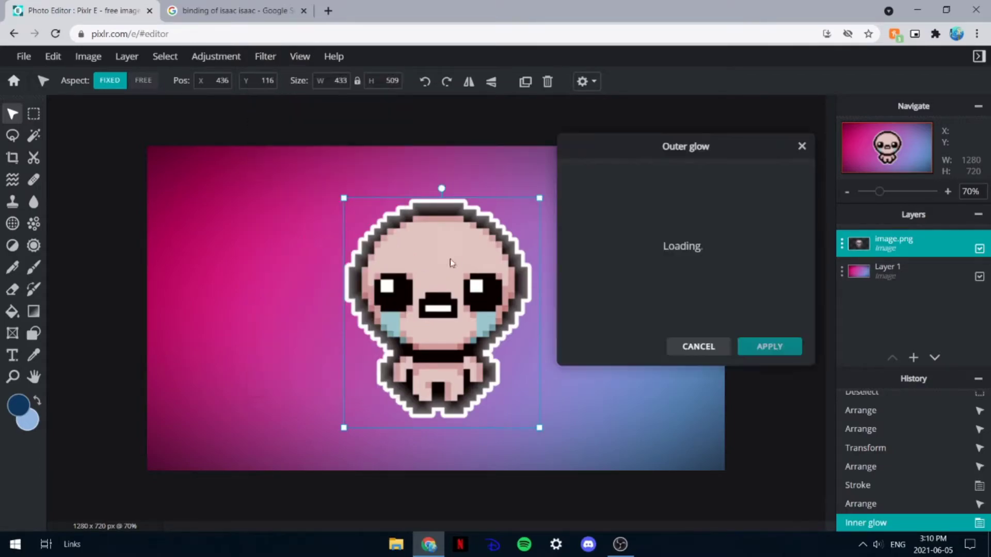
{"action": "left_click_drag", "start_coordinate": [690, 273], "coordinate": [798, 268]}
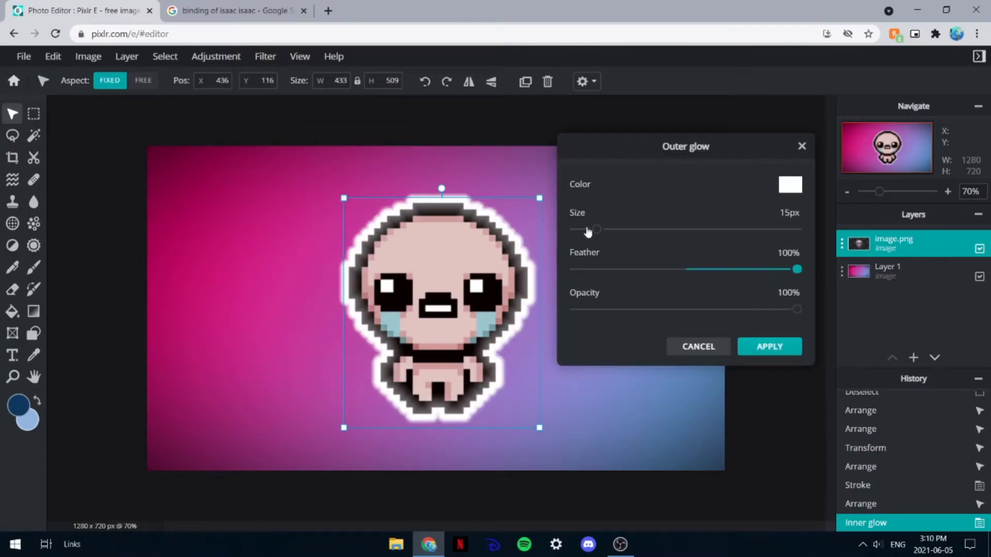
{"action": "left_click", "coordinate": [612, 229]}
{"action": "left_click_drag", "start_coordinate": [797, 309], "coordinate": [687, 309]}
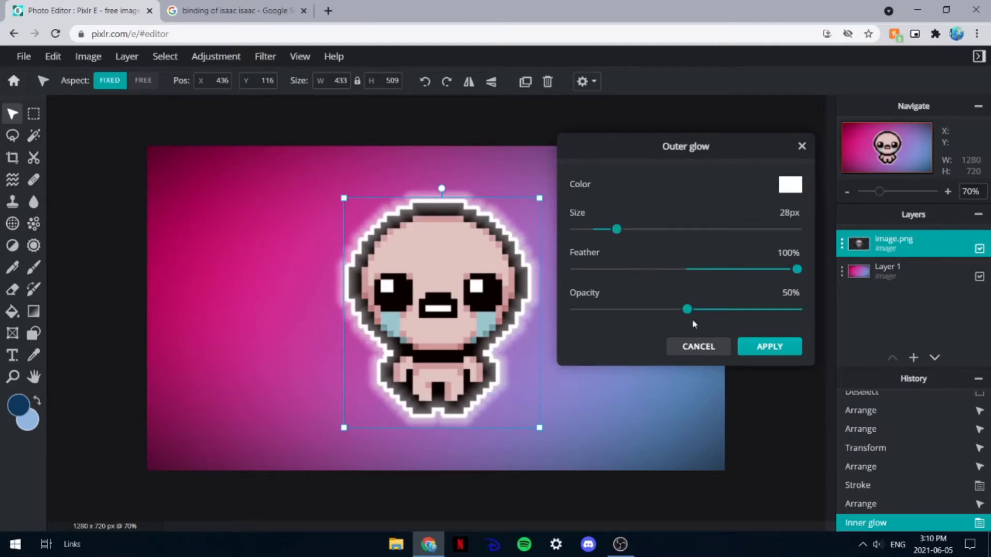
{"action": "left_click", "coordinate": [769, 346]}
- Reposition the glowing character so it sits centred on the canvas, and deselect its layer
{"action": "scroll", "coordinate": [443, 291], "scroll_direction": "down", "scroll_amount": 3}
{"action": "left_click_drag", "start_coordinate": [443, 290], "coordinate": [438, 297]}
{"action": "left_click", "coordinate": [725, 246]}
{"action": "scroll", "coordinate": [538, 304], "scroll_direction": "up", "scroll_amount": 1}
{"action": "scroll", "coordinate": [538, 303], "scroll_direction": "up", "scroll_amount": 3}
{"action": "left_click", "coordinate": [809, 257]}
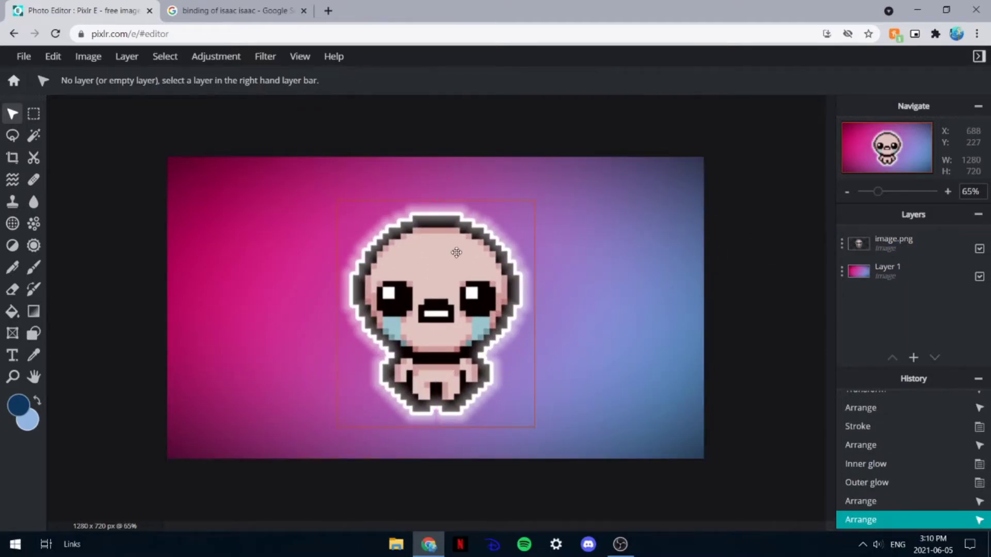
{"action": "left_click_drag", "start_coordinate": [456, 252], "coordinate": [456, 258]}
{"action": "left_click", "coordinate": [104, 135]}
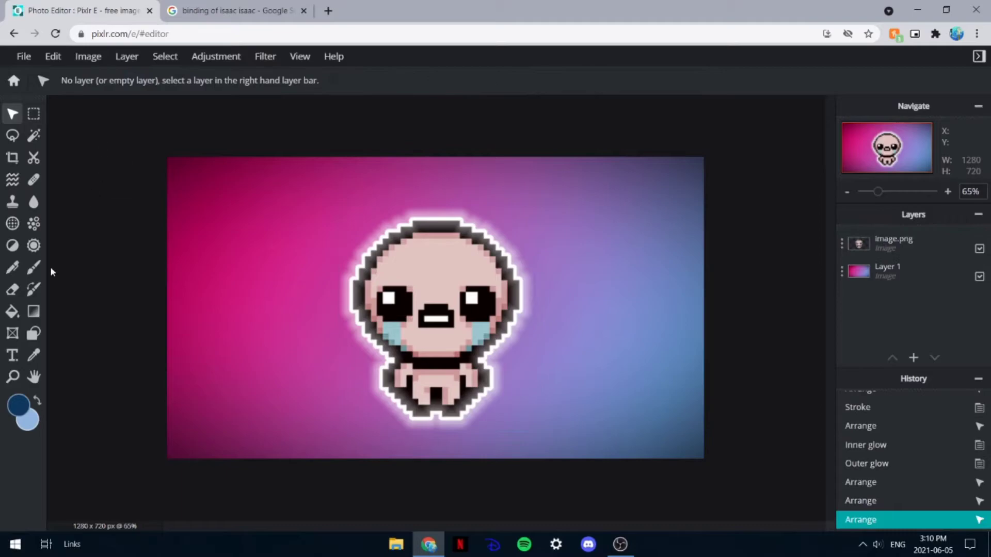
- Add a new text layer in the Upheavtt font and open its placeholder text for editing
{"action": "left_click", "coordinate": [11, 356]}
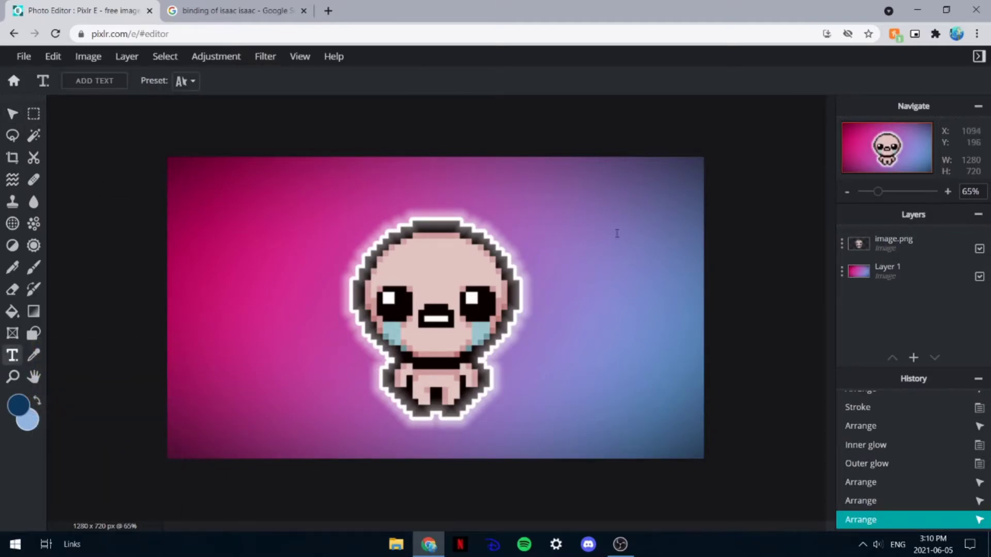
{"action": "left_click", "coordinate": [433, 243]}
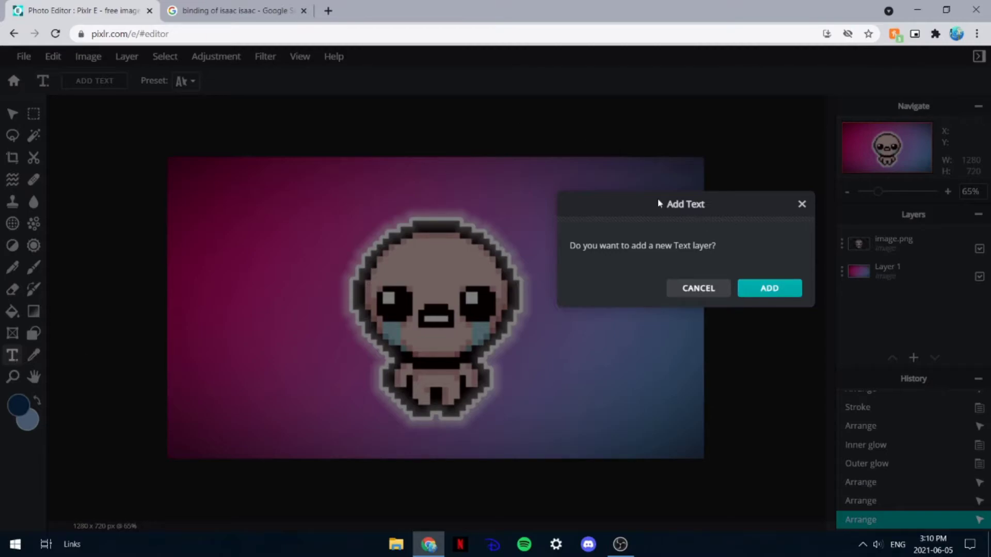
{"action": "left_click", "coordinate": [769, 289]}
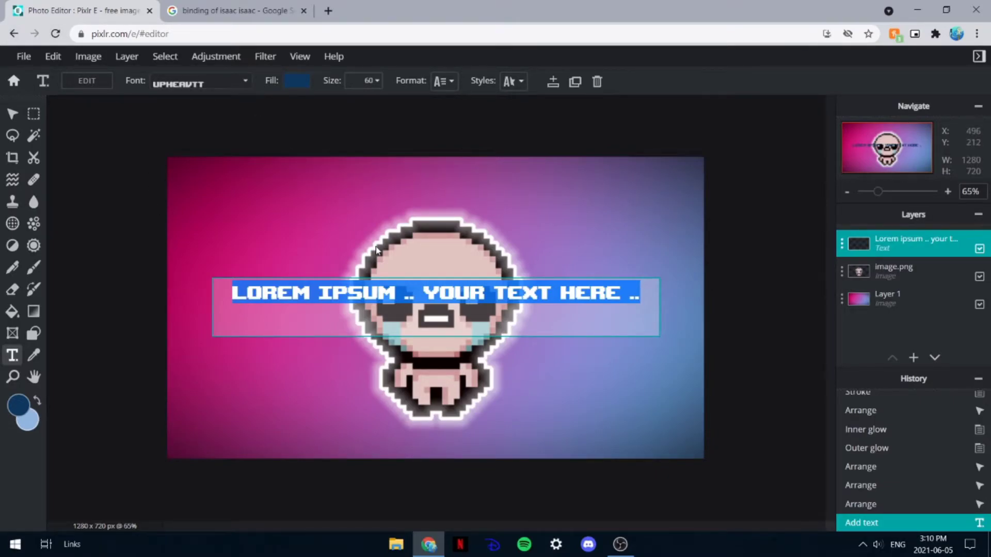
{"action": "left_click", "coordinate": [230, 83]}
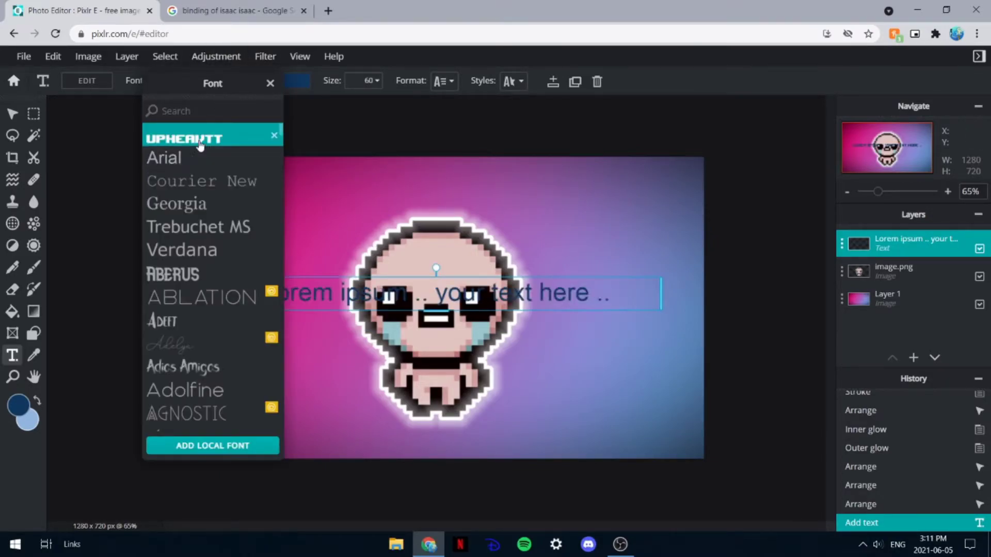
{"action": "left_click", "coordinate": [270, 84]}
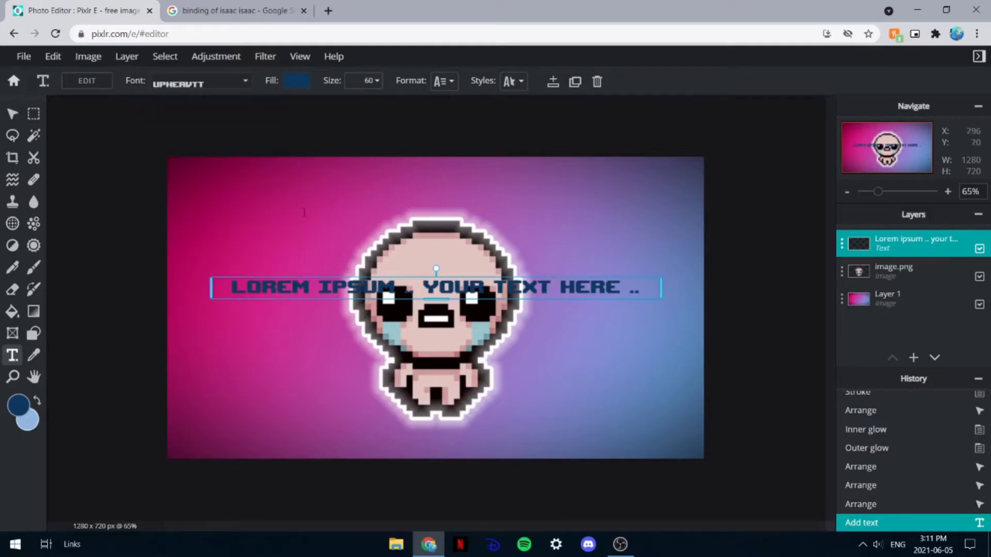
{"action": "double_click", "coordinate": [417, 281]}
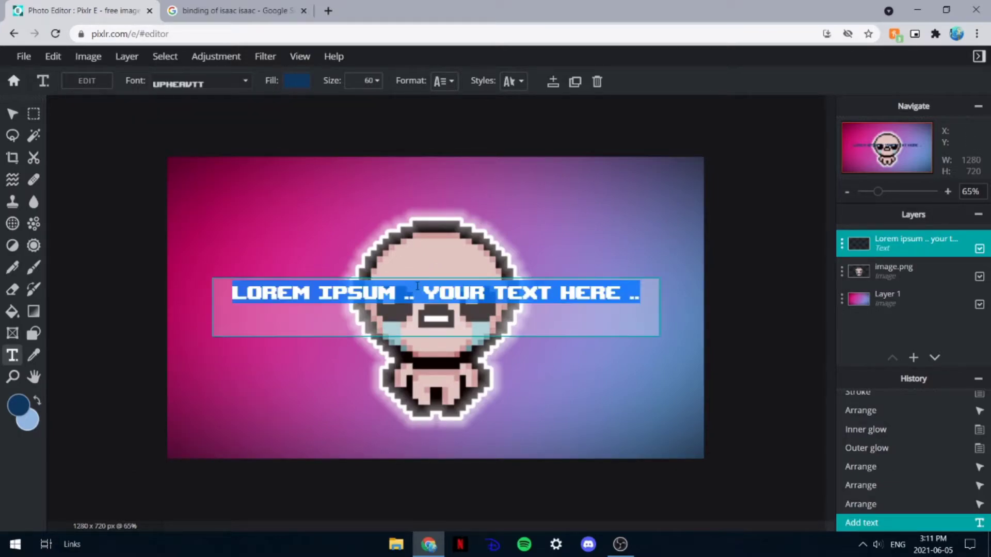
{"action": "type", "text": "THUMB"}
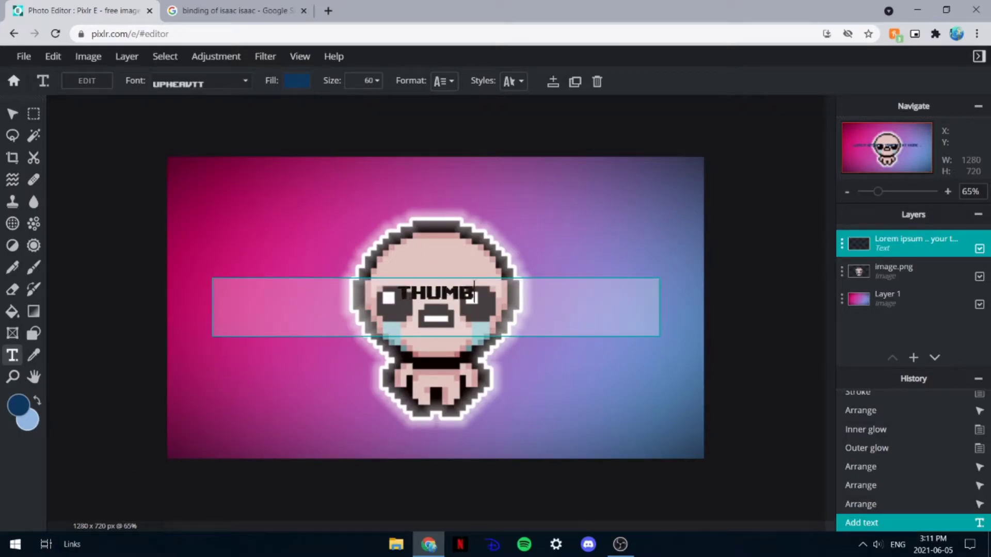
{"action": "type", "text": "NAIL"}
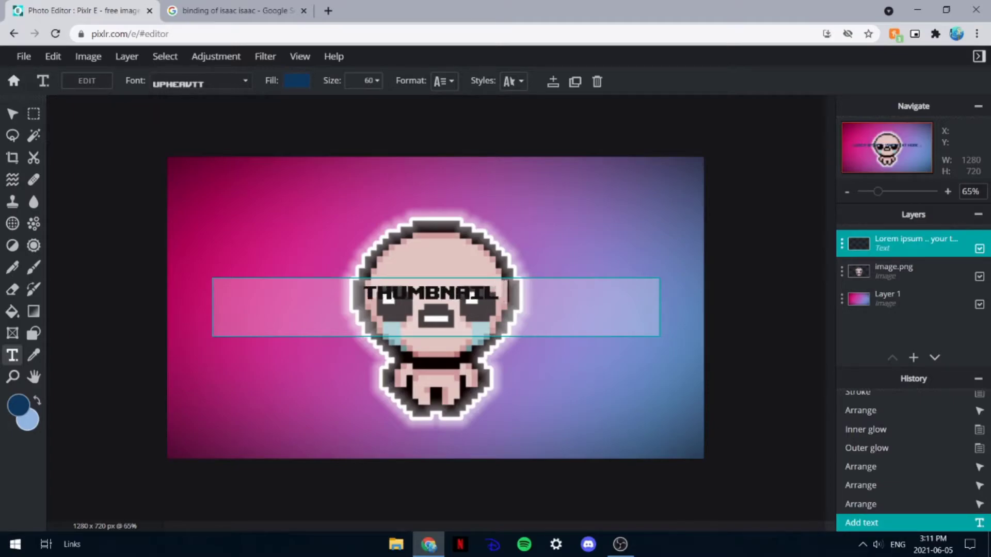
{"action": "key", "text": "BackSpace"}
{"action": "key", "text": "BackSpace"}
{"action": "key", "text": "BackSpace"}
{"action": "key", "text": "BackSpace"}
{"action": "key", "text": "BackSpace"}
{"action": "key", "text": "BackSpace"}
{"action": "key", "text": "BackSpace"}
{"action": "key", "text": "BackSpace"}
{"action": "key", "text": "BackSpace"}
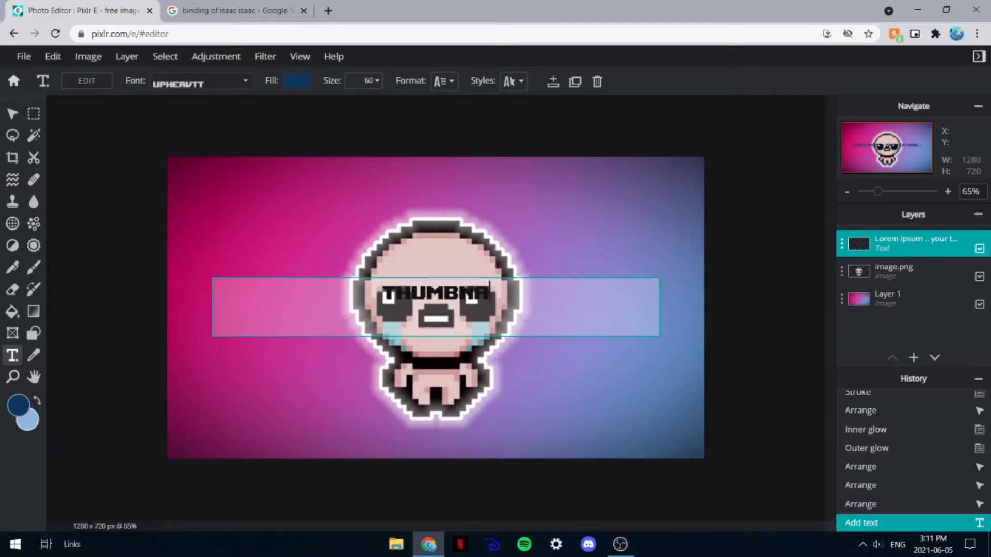
- Enter "how to make thumbails" as the content of the new text layer
{"action": "type", "text": "HOW TO MAKE THUM"}
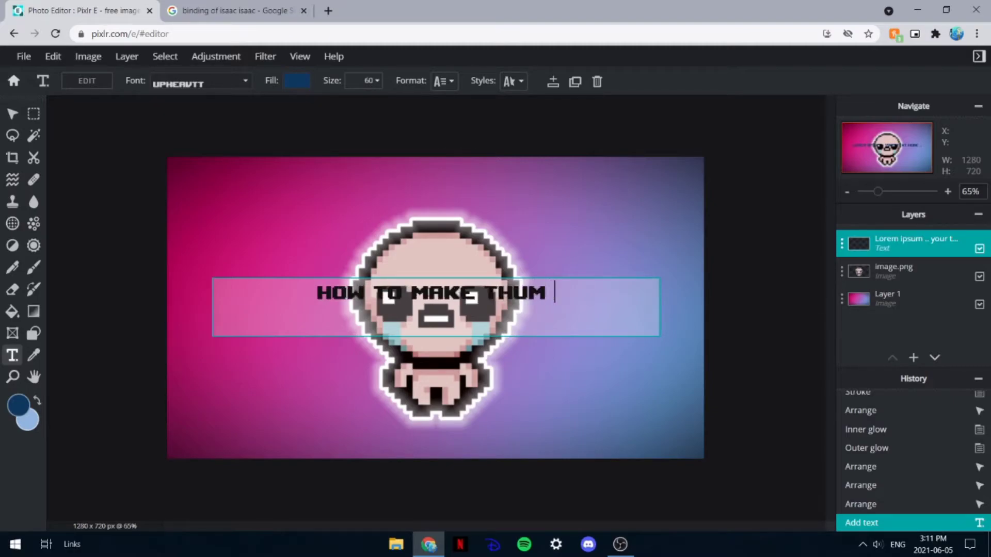
{"action": "key", "text": "BackSpace"}
{"action": "type", "text": "BAILS"}
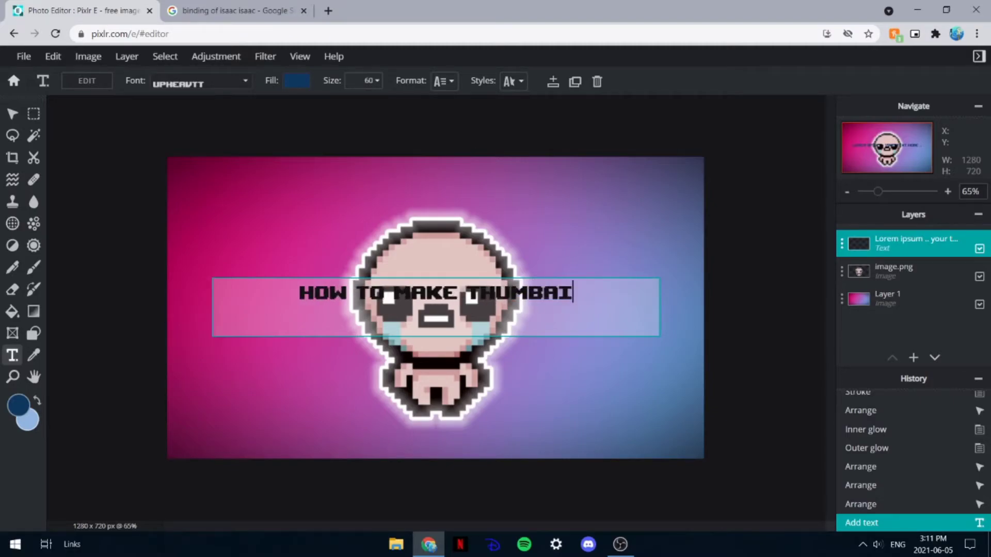
{"action": "left_click", "coordinate": [678, 240]}
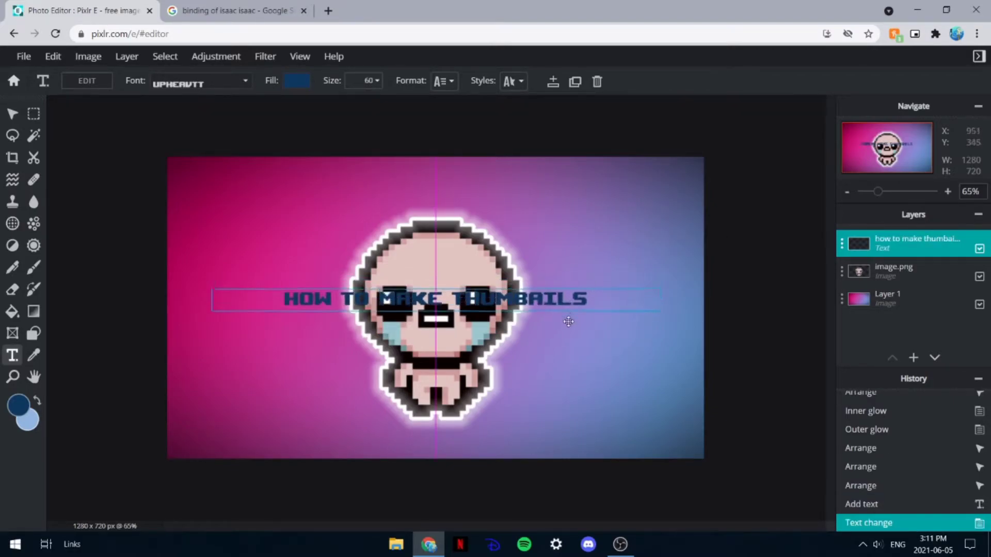
- Move the title text down over the lower part of the character's face and set its fill colour to white #FFFFFF
{"action": "left_click_drag", "start_coordinate": [566, 310], "coordinate": [569, 360]}
{"action": "left_click", "coordinate": [297, 81]}
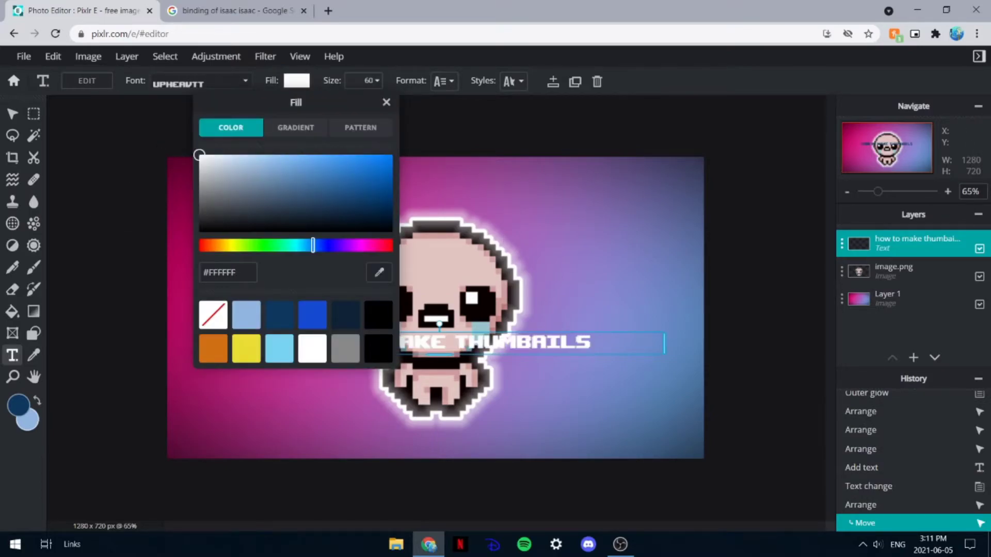
{"action": "left_click", "coordinate": [108, 209]}
- Enable the shadow and outline styles on the title text, with a black outline at the maximum size
{"action": "left_click", "coordinate": [513, 81]}
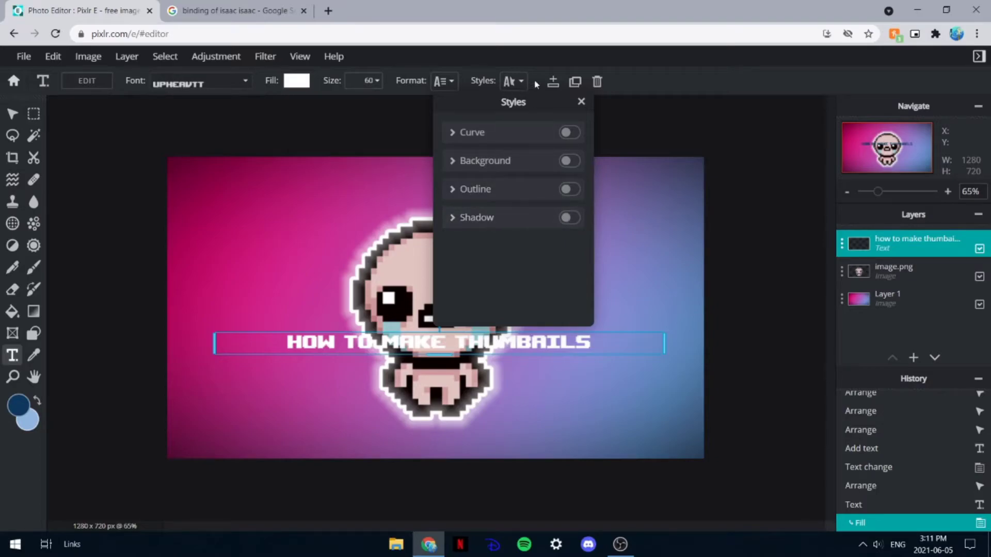
{"action": "left_click", "coordinate": [571, 221]}
{"action": "scroll", "coordinate": [563, 207], "scroll_direction": "down", "scroll_amount": 2}
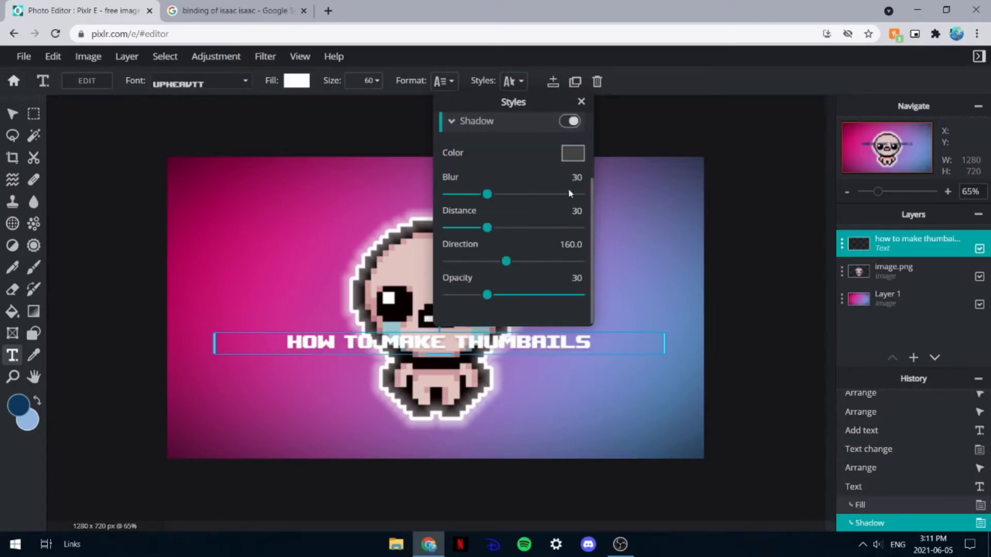
{"action": "scroll", "coordinate": [571, 157], "scroll_direction": "up", "scroll_amount": 2}
{"action": "left_click", "coordinate": [571, 157]}
{"action": "left_click", "coordinate": [572, 190]}
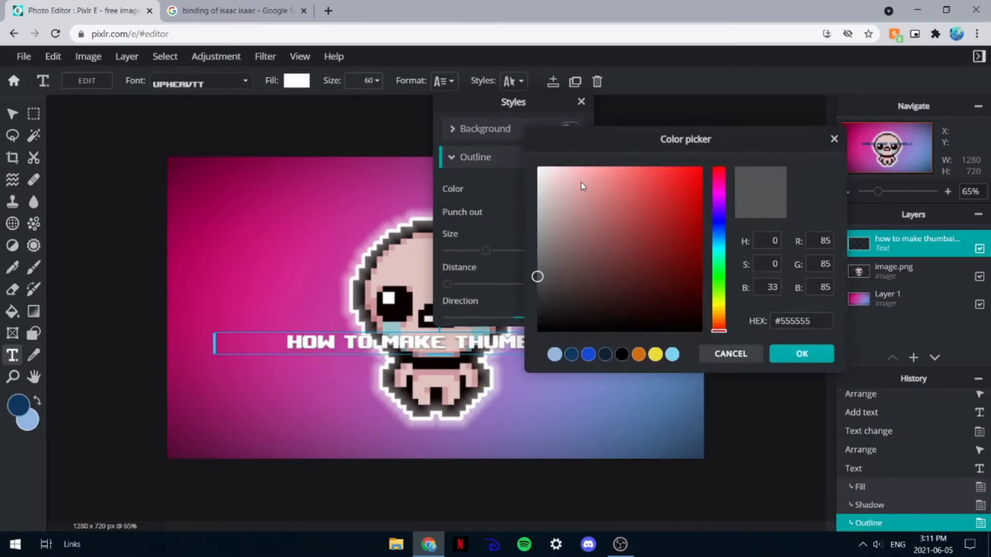
{"action": "left_click_drag", "start_coordinate": [572, 265], "coordinate": [536, 327]}
{"action": "left_click", "coordinate": [801, 354]}
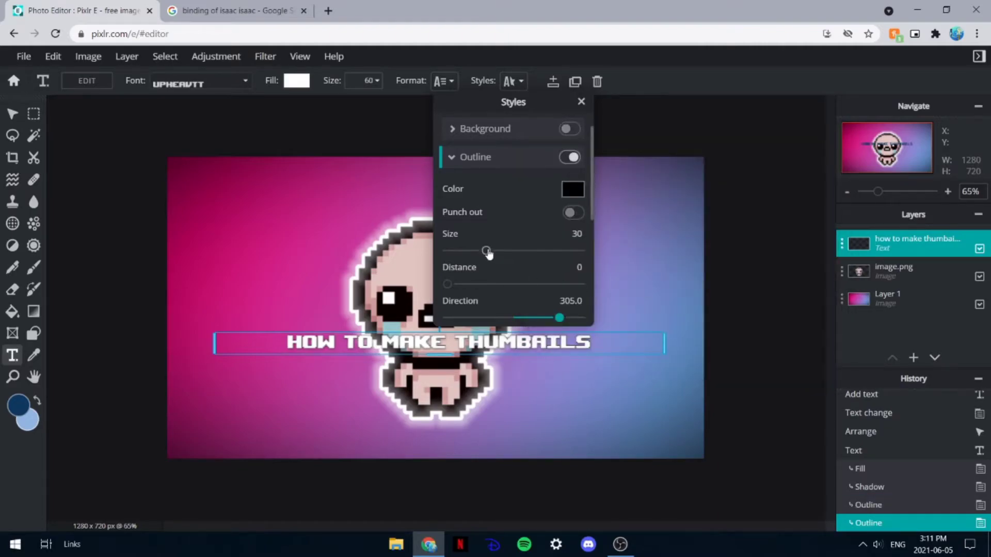
{"action": "left_click_drag", "start_coordinate": [486, 250], "coordinate": [712, 253]}
- Set the title text's shadow to black #000000 with blur 36, distance 39 and opacity 89
{"action": "scroll", "coordinate": [482, 177], "scroll_direction": "down", "scroll_amount": 4}
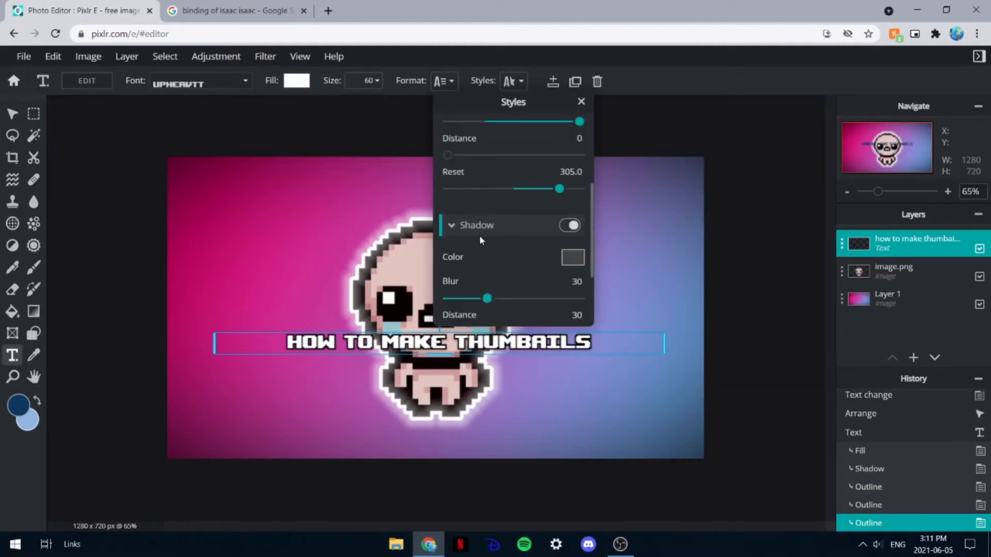
{"action": "left_click", "coordinate": [572, 198]}
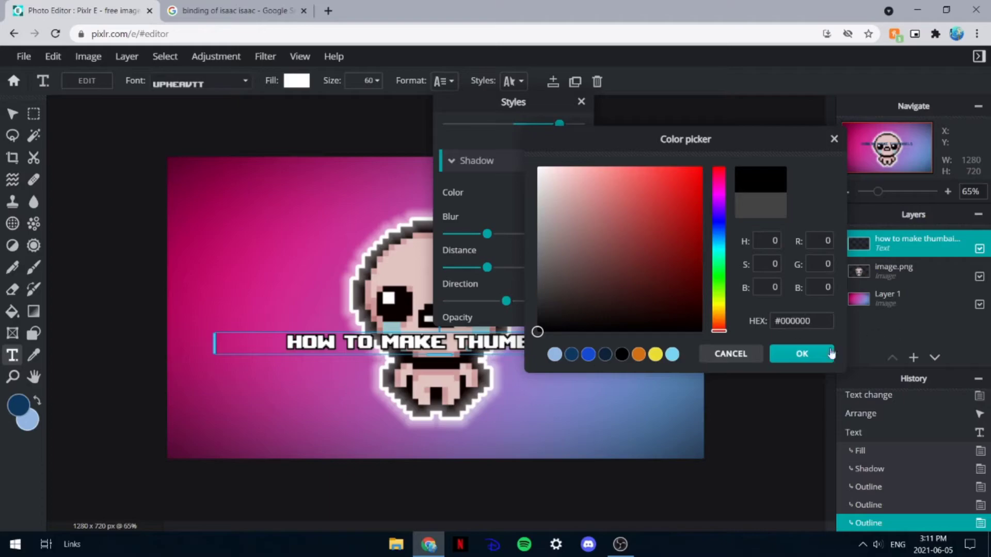
{"action": "left_click", "coordinate": [832, 351]}
{"action": "left_click_drag", "start_coordinate": [488, 234], "coordinate": [510, 234]}
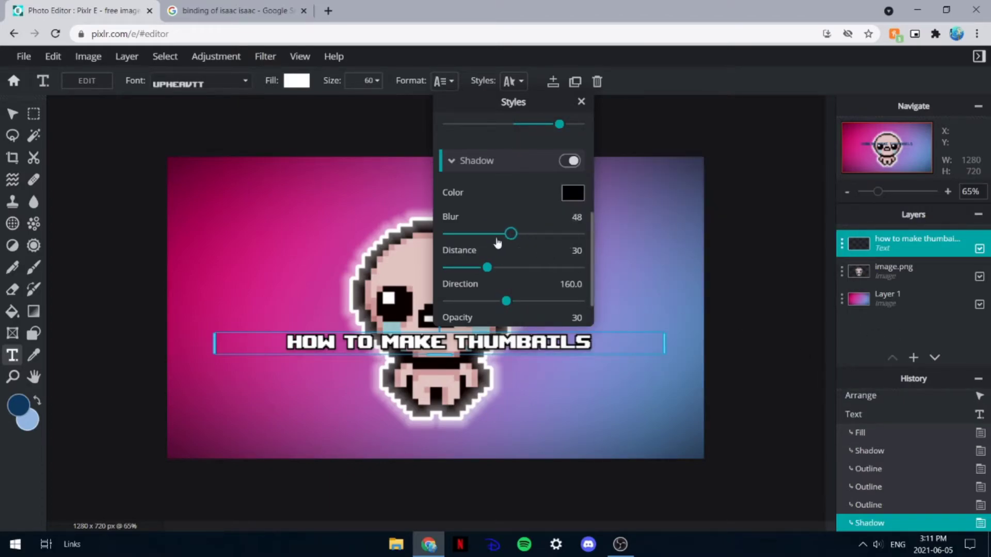
{"action": "left_click_drag", "start_coordinate": [487, 266], "coordinate": [566, 295]}
{"action": "scroll", "coordinate": [510, 300], "scroll_direction": "down", "scroll_amount": 1}
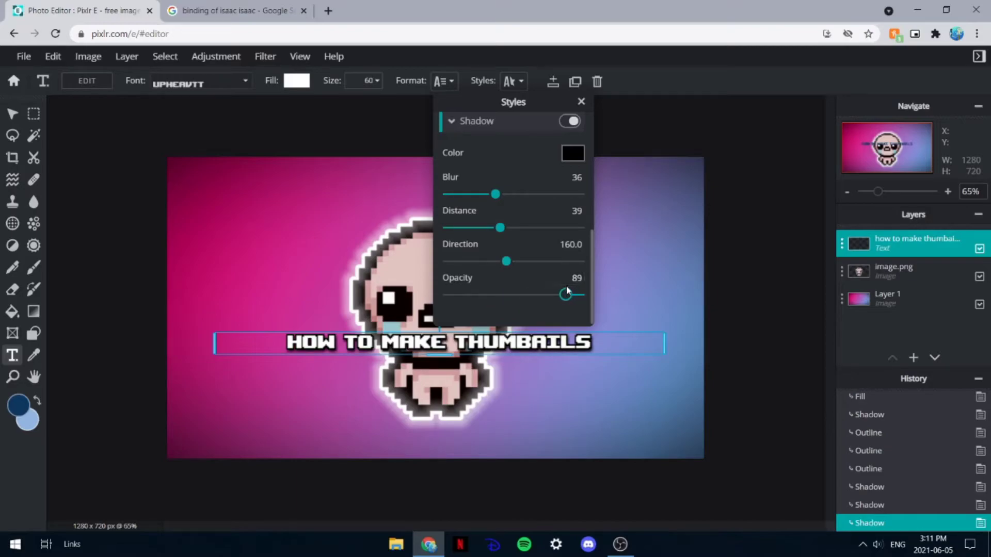
{"action": "left_click", "coordinate": [748, 267]}
- Set the title text size to 88 and move the text down over the character's feet
{"action": "left_click", "coordinate": [368, 80]}
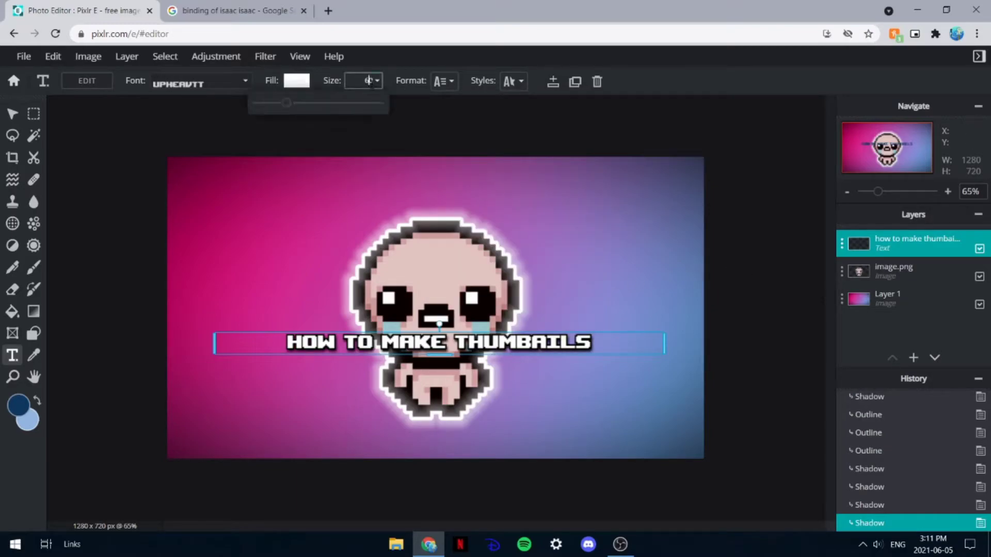
{"action": "left_click_drag", "start_coordinate": [293, 104], "coordinate": [302, 103]}
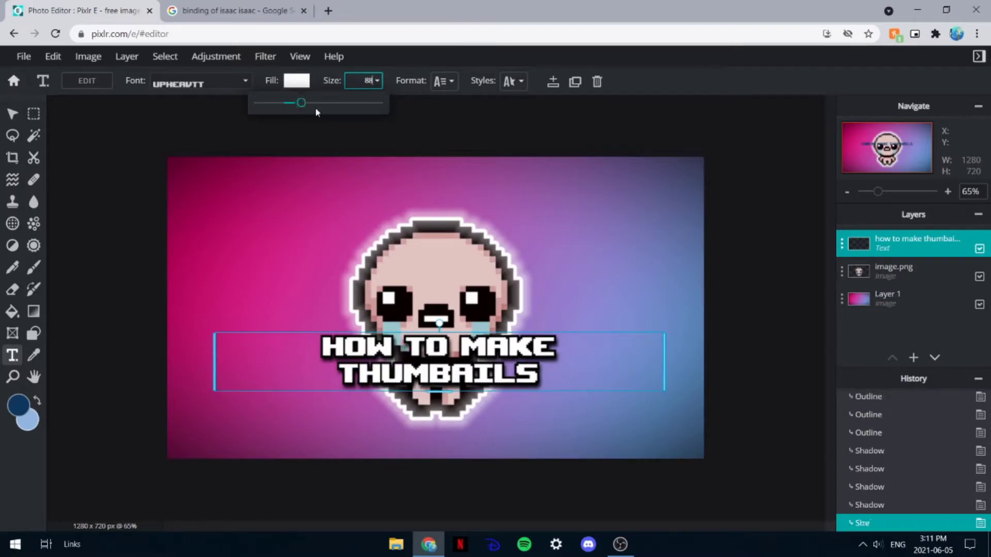
{"action": "left_click_drag", "start_coordinate": [439, 361], "coordinate": [439, 408]}
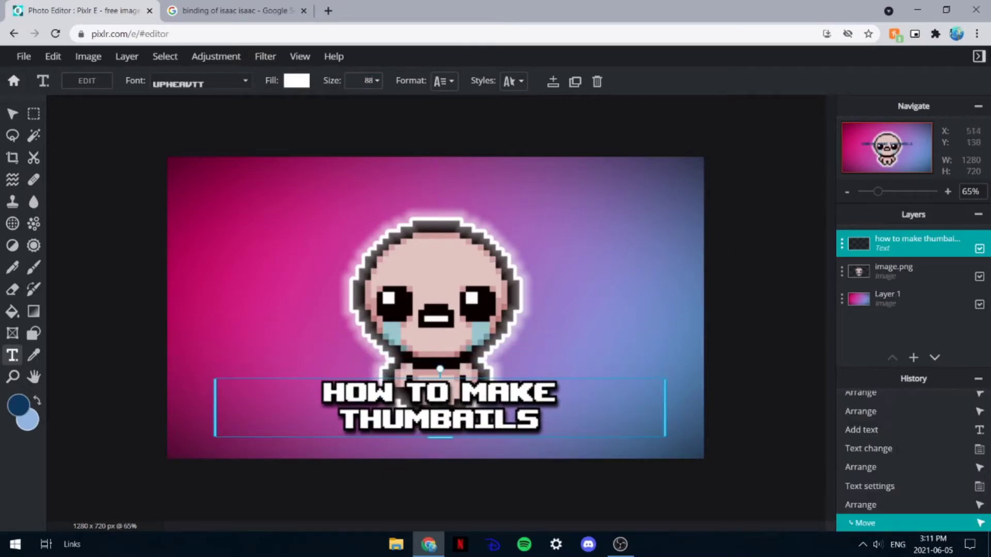
- Enlarge the title text to size 120, widen its text box and centre it near the canvas's lower edge
{"action": "left_click", "coordinate": [377, 81]}
{"action": "mouse_move", "coordinate": [308, 109]}
{"action": "left_mouse_down"}
{"action": "mouse_move", "coordinate": [321, 109]}
{"action": "mouse_move", "coordinate": [308, 110]}
{"action": "left_mouse_up"}
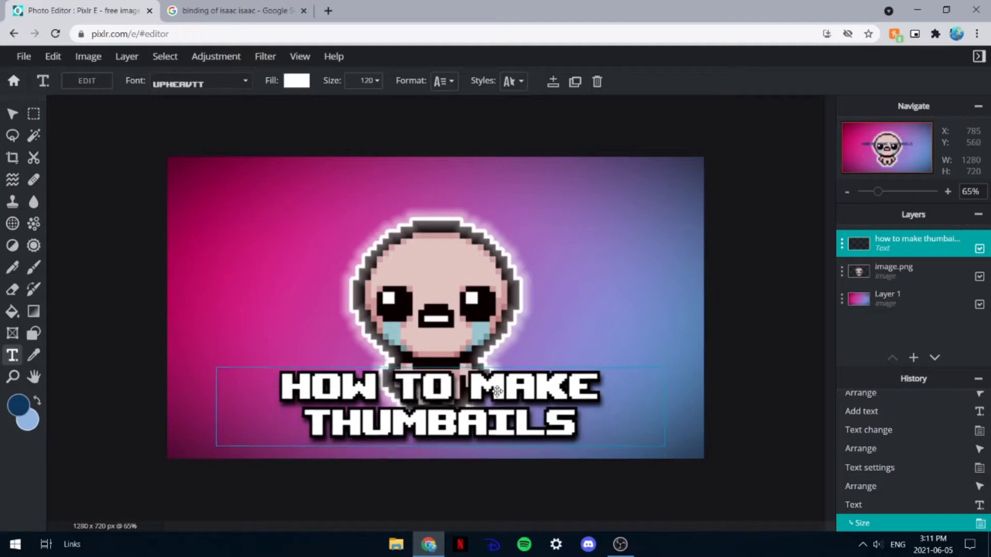
{"action": "left_click_drag", "start_coordinate": [496, 392], "coordinate": [495, 389]}
{"action": "left_click_drag", "start_coordinate": [664, 410], "coordinate": [721, 403]}
{"action": "left_click_drag", "start_coordinate": [516, 408], "coordinate": [484, 411]}
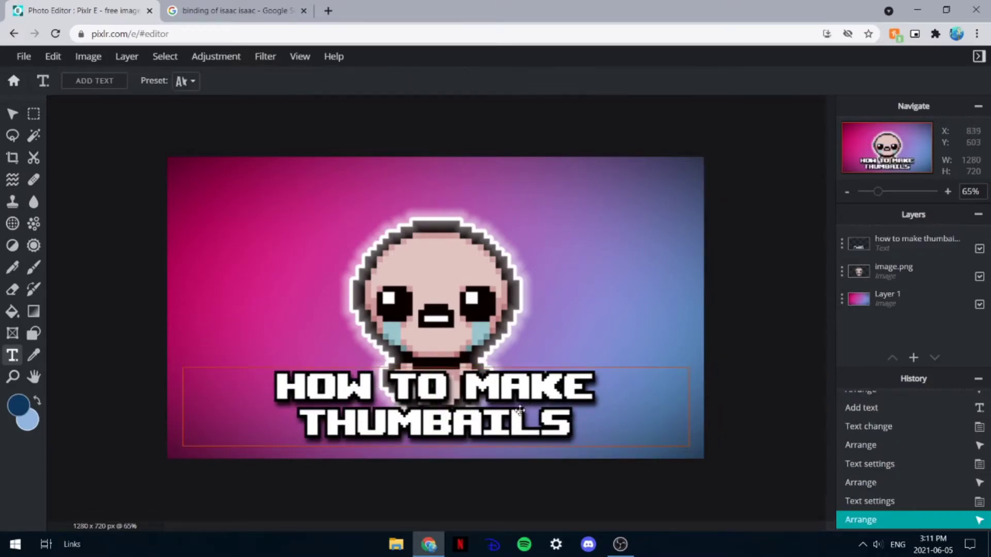
- Move the character up so its body sits just above the title, dismiss the ad banner and deselect the layer
{"action": "left_click_drag", "start_coordinate": [485, 322], "coordinate": [485, 335]}
{"action": "left_click", "coordinate": [12, 109]}
{"action": "left_click_drag", "start_coordinate": [454, 297], "coordinate": [453, 274]}
{"action": "scroll", "coordinate": [549, 460], "scroll_direction": "down", "scroll_amount": 3}
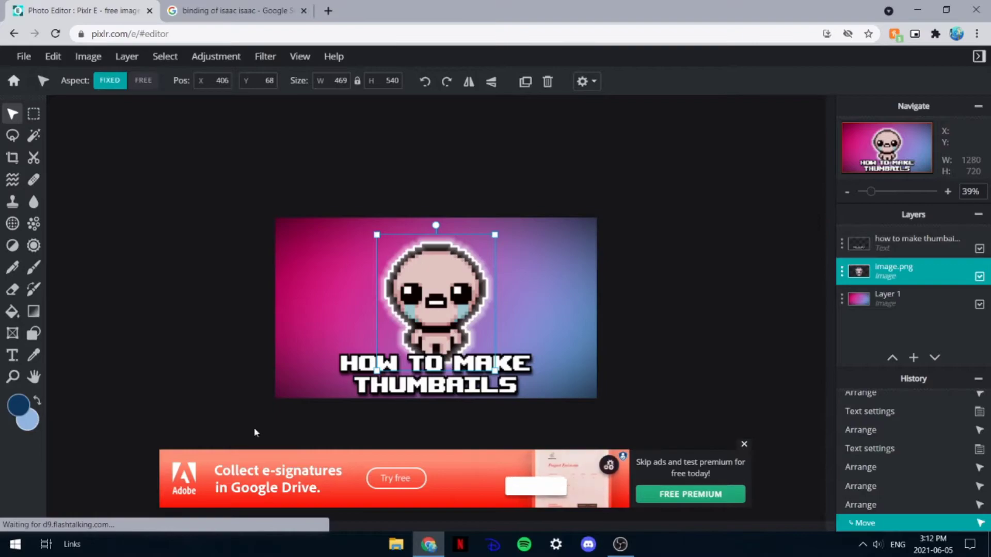
{"action": "left_click", "coordinate": [745, 445]}
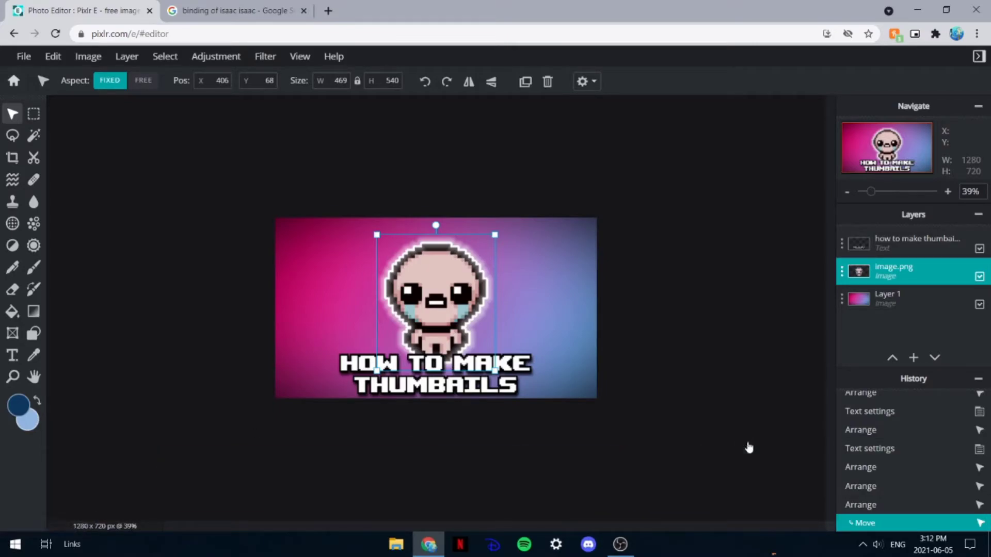
{"action": "left_click", "coordinate": [750, 447]}
{"action": "left_click", "coordinate": [498, 320]}
{"action": "left_click", "coordinate": [739, 289]}
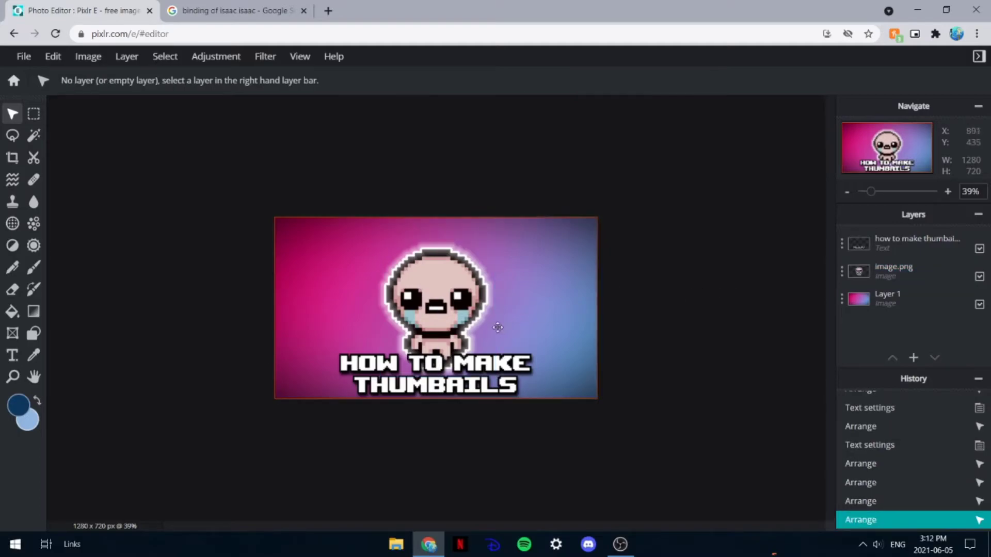
{"action": "scroll", "coordinate": [456, 268], "scroll_direction": "up", "scroll_amount": 3}
{"action": "scroll", "coordinate": [456, 270], "scroll_direction": "down", "scroll_amount": 1}
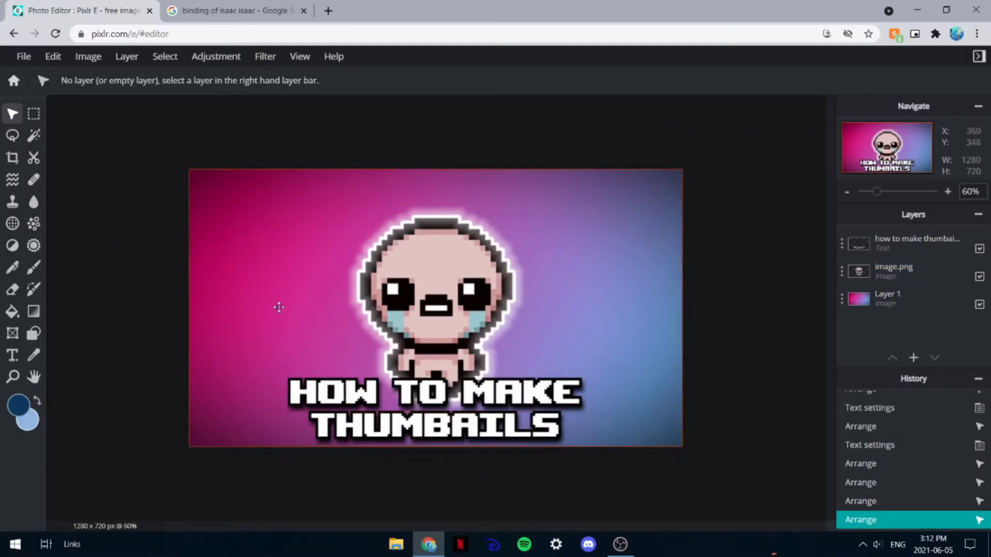
{"action": "scroll", "coordinate": [349, 360], "scroll_direction": "down", "scroll_amount": 1}
{"action": "scroll", "coordinate": [352, 364], "scroll_direction": "up", "scroll_amount": 1}
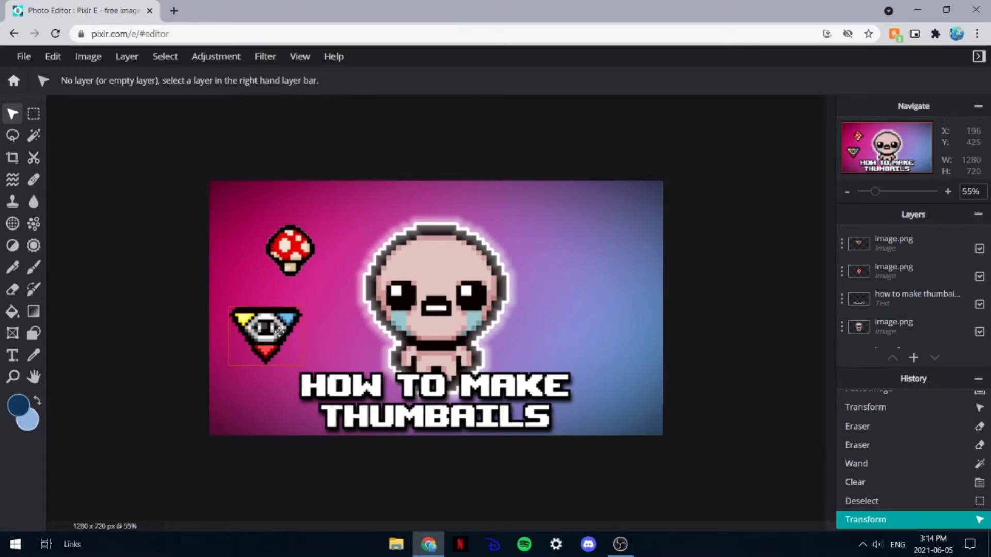
- Place the eye triangle to the left of the character's head and the mushroom to the right, and open the filters
{"action": "left_click_drag", "start_coordinate": [278, 332], "coordinate": [301, 319]}
{"action": "scroll", "coordinate": [326, 320], "scroll_direction": "up", "scroll_amount": 2}
{"action": "left_click_drag", "start_coordinate": [236, 228], "coordinate": [641, 228]}
{"action": "left_click_drag", "start_coordinate": [256, 299], "coordinate": [205, 194]}
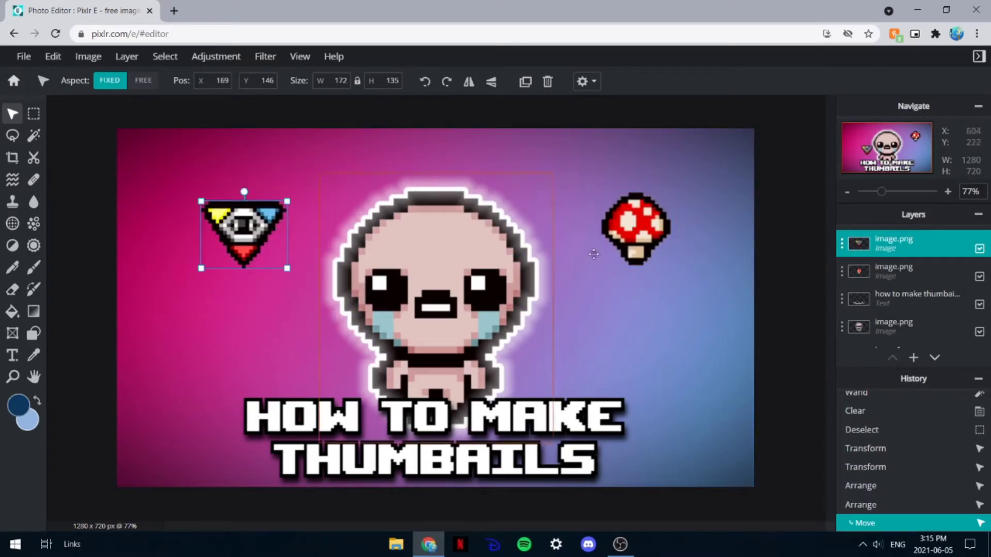
{"action": "left_click", "coordinate": [805, 186]}
{"action": "left_click_drag", "start_coordinate": [645, 210], "coordinate": [658, 192]}
{"action": "left_click", "coordinate": [256, 58]}
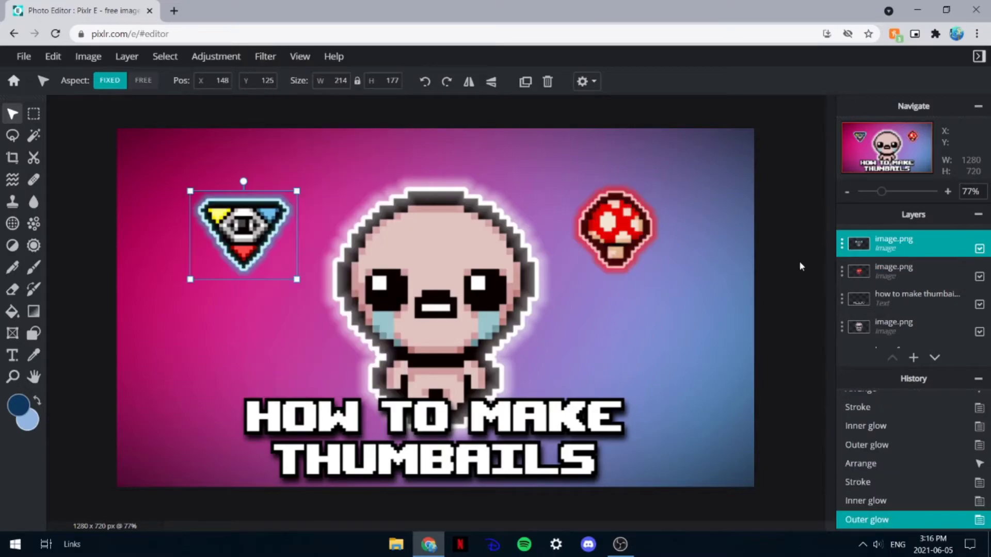
- Rotate the glowing eye triangle to point at the character from its left, and move the mushroom to the top centre of the canvas
{"action": "left_click", "coordinate": [799, 261]}
{"action": "left_click_drag", "start_coordinate": [292, 237], "coordinate": [270, 213]}
{"action": "left_click_drag", "start_coordinate": [269, 168], "coordinate": [209, 314]}
{"action": "left_click_drag", "start_coordinate": [581, 214], "coordinate": [444, 140]}
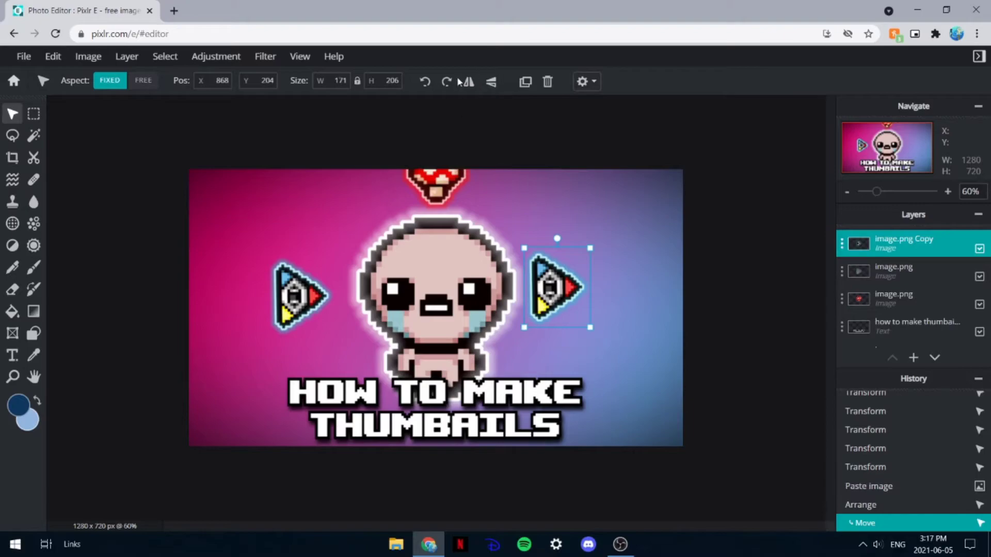
- Flip the copied eye triangle horizontally to face the character and shift it outward on the right side
{"action": "left_click", "coordinate": [469, 81]}
{"action": "left_click", "coordinate": [469, 81]}
{"action": "left_click", "coordinate": [470, 83]}
{"action": "left_click", "coordinate": [473, 84]}
{"action": "left_click", "coordinate": [472, 84]}
{"action": "left_click_drag", "start_coordinate": [565, 288], "coordinate": [583, 295]}
{"action": "left_click", "coordinate": [443, 172]}
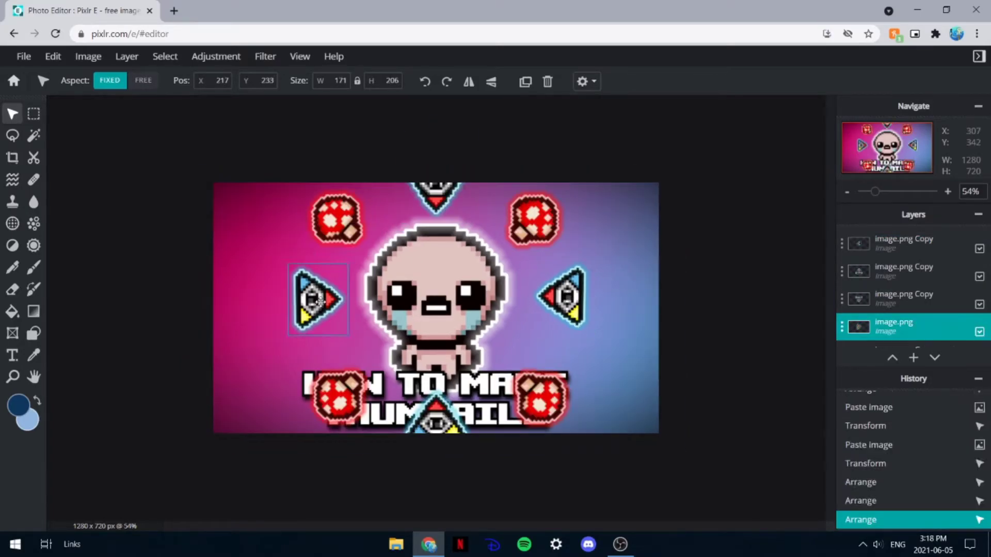
- Nudge the left eye triangle and the lower-left mushroom into place in the ring around the character
{"action": "left_click_drag", "start_coordinate": [317, 299], "coordinate": [319, 300]}
{"action": "key", "text": "ctrl+bracketleft"}
{"action": "key", "text": "ctrl+bracketleft"}
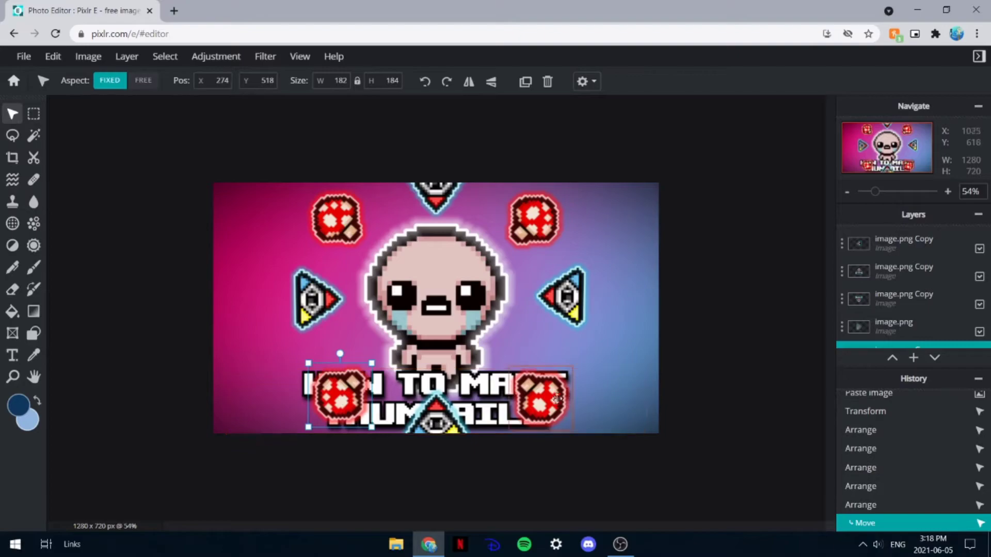
{"action": "left_click", "coordinate": [797, 312]}
{"action": "left_click_drag", "start_coordinate": [327, 395], "coordinate": [322, 393]}
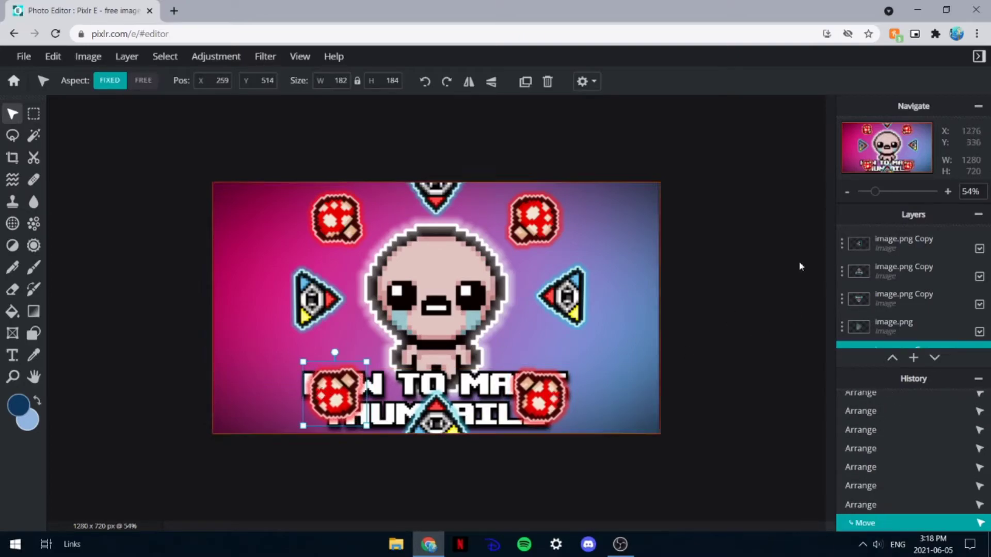
- Reposition the two side triangles and both left mushrooms, placing the mushrooms at X 231, Y 17 and X 233, Y 521
{"action": "left_click", "coordinate": [902, 247]}
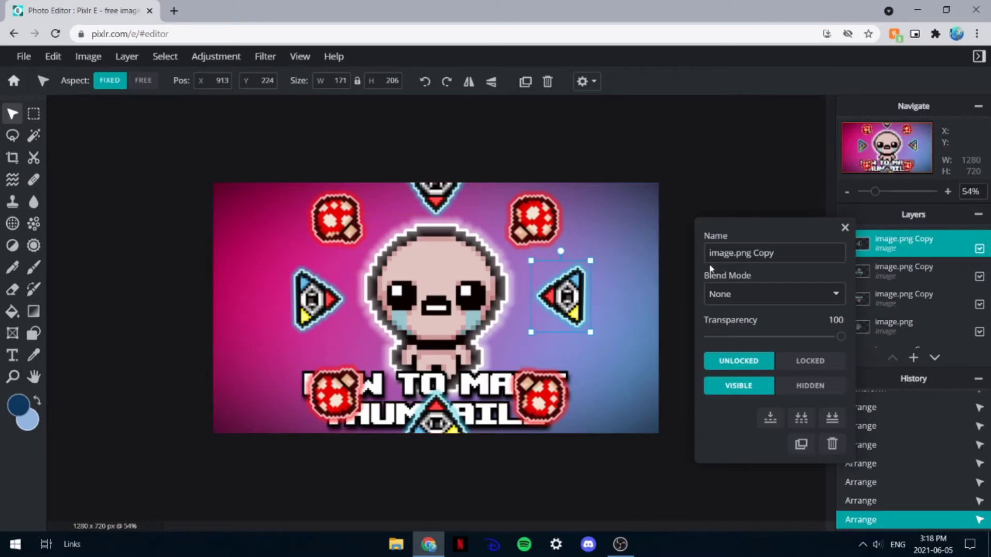
{"action": "left_click", "coordinate": [689, 230]}
{"action": "left_click", "coordinate": [306, 309]}
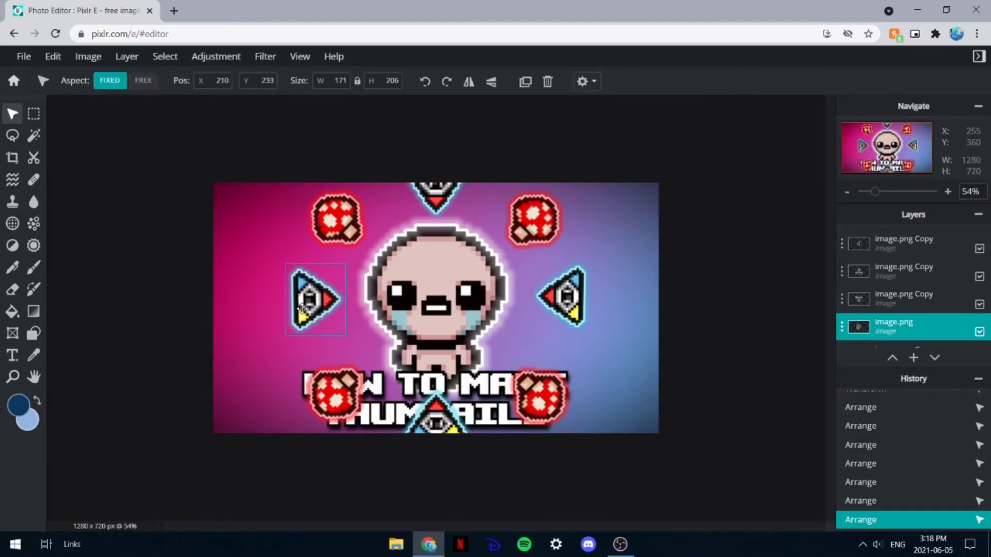
{"action": "left_click", "coordinate": [330, 226]}
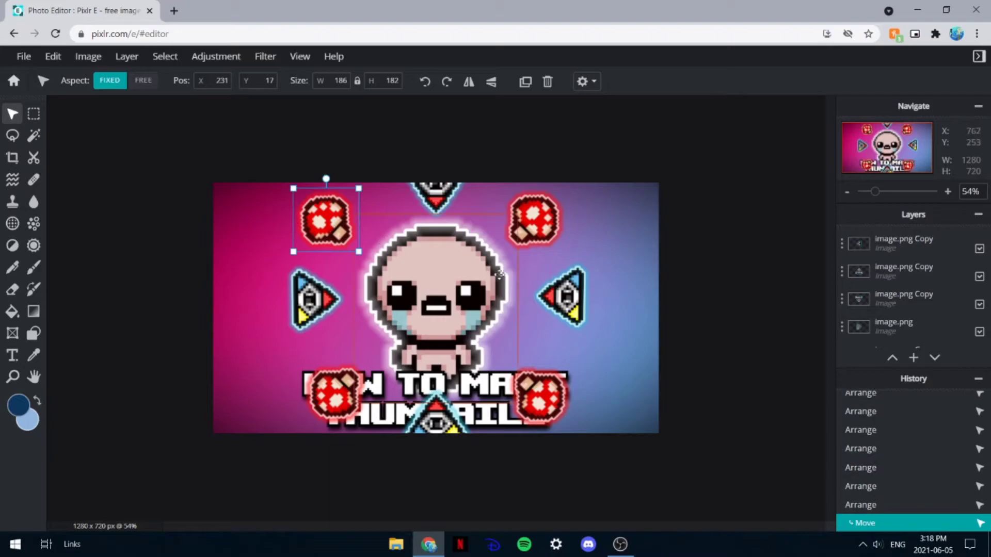
{"action": "left_click", "coordinate": [568, 306]}
{"action": "left_click_drag", "start_coordinate": [344, 397], "coordinate": [336, 396]}
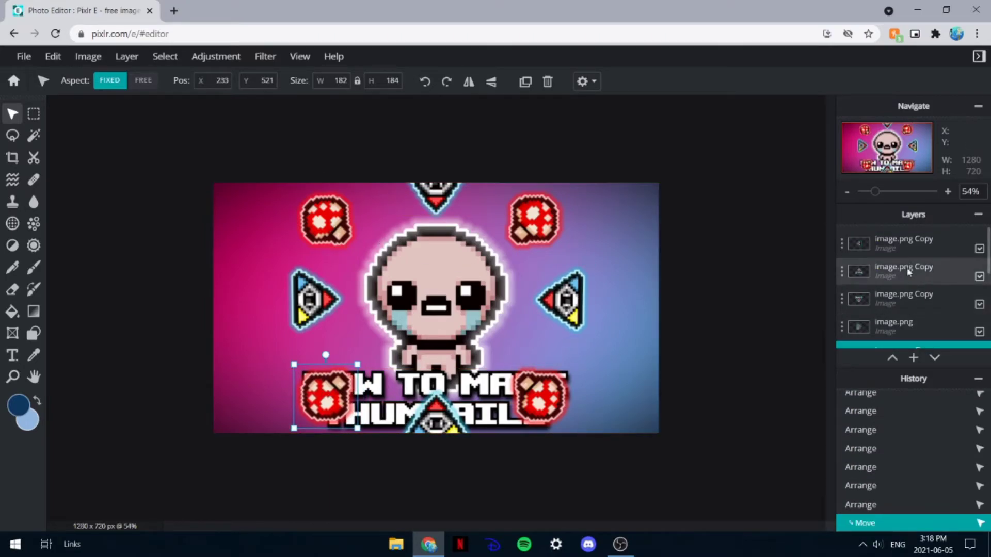
- Merge the four eye triangle layers into one by repeatedly merging the topmost layer down
{"action": "left_click", "coordinate": [929, 253]}
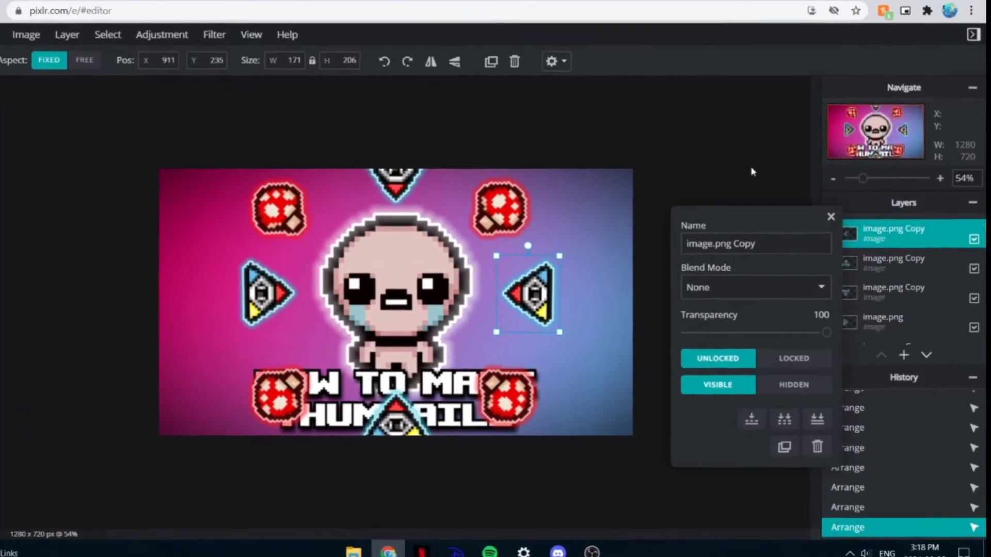
{"action": "scroll", "coordinate": [914, 279], "scroll_direction": "down", "scroll_amount": 5}
{"action": "scroll", "coordinate": [803, 203], "scroll_direction": "up", "scroll_amount": 5}
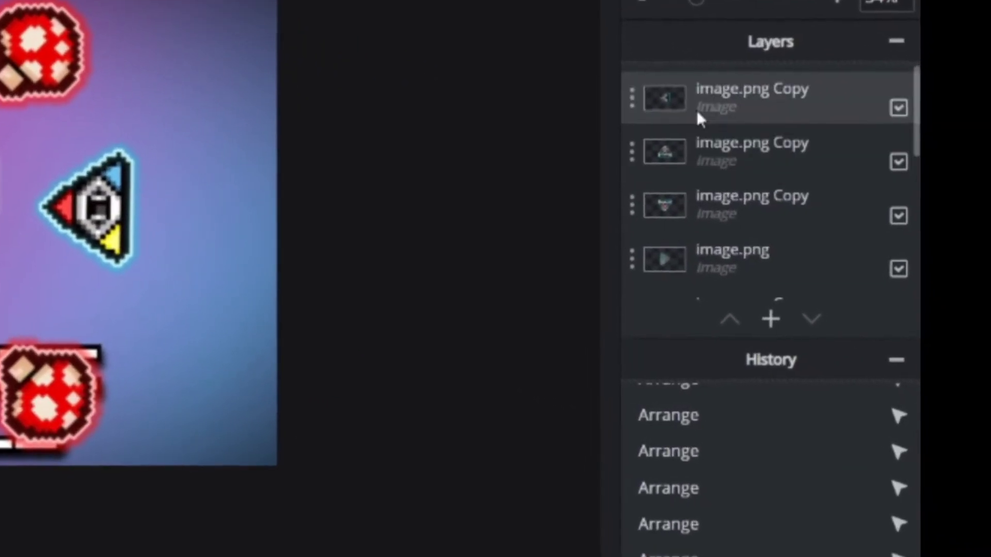
{"action": "left_click", "coordinate": [759, 142]}
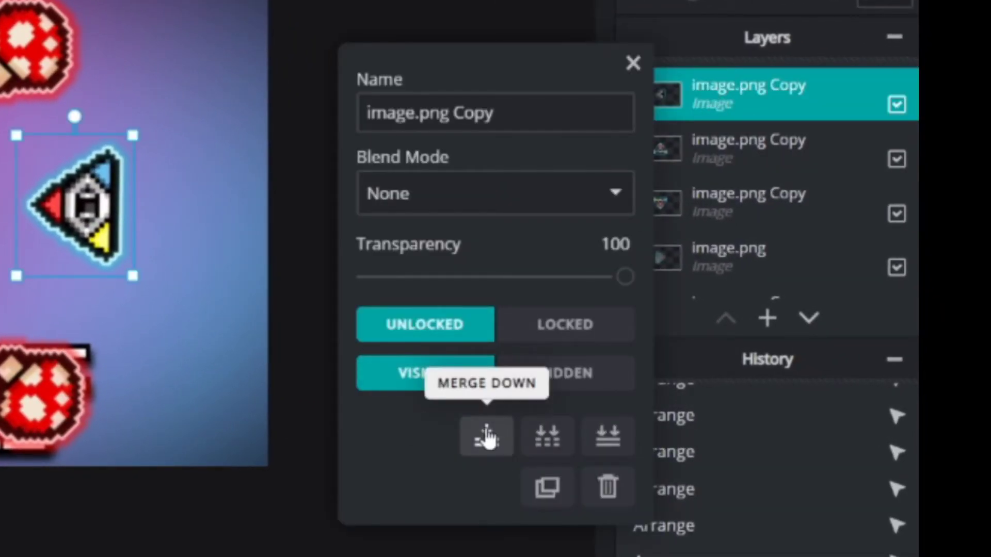
{"action": "left_click", "coordinate": [487, 438]}
{"action": "left_click", "coordinate": [733, 96]}
{"action": "left_click", "coordinate": [485, 438]}
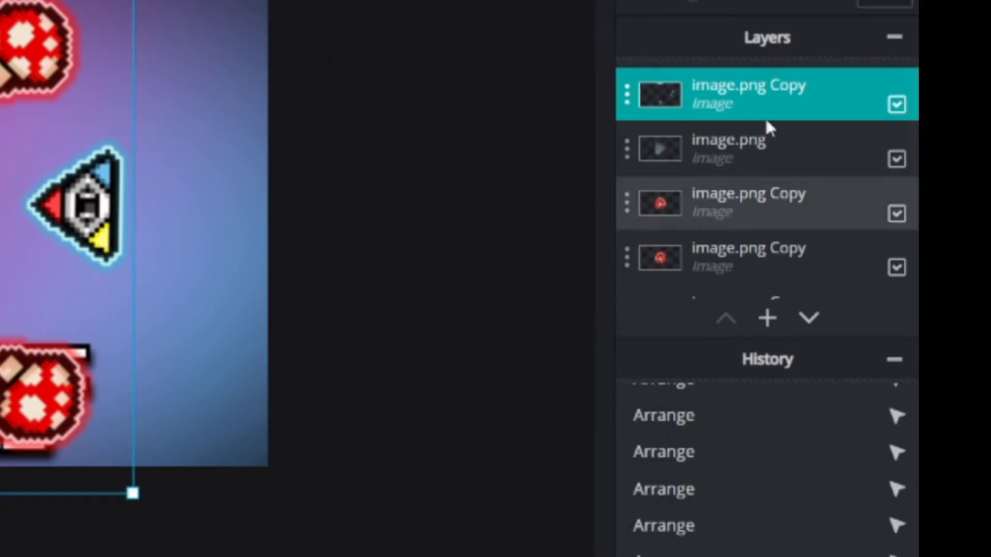
{"action": "left_click", "coordinate": [733, 96]}
{"action": "left_click", "coordinate": [487, 438]}
- Merge the eye triangle layer down through all four mushroom layers so the whole item ring is one layer
{"action": "left_click", "coordinate": [772, 100]}
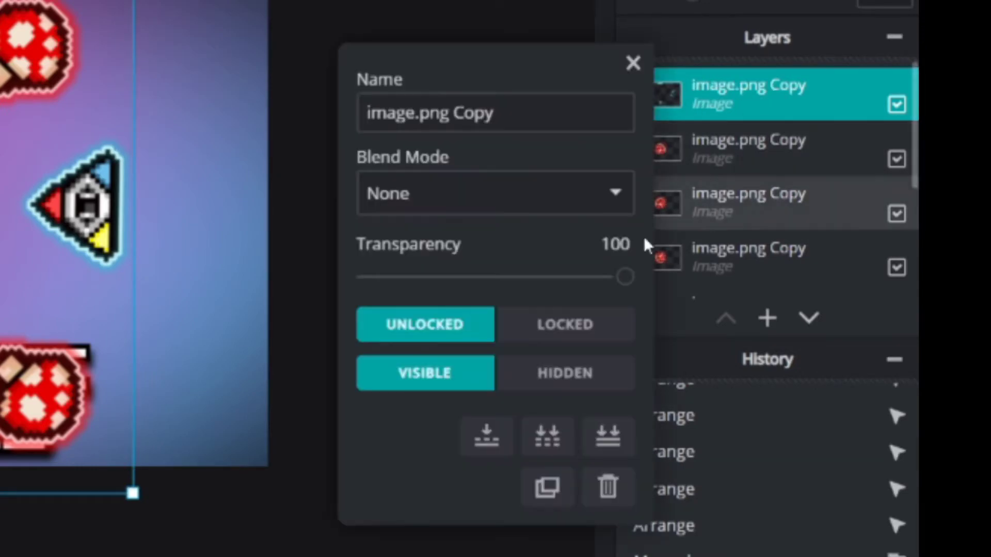
{"action": "left_click", "coordinate": [503, 434]}
{"action": "left_click", "coordinate": [716, 92]}
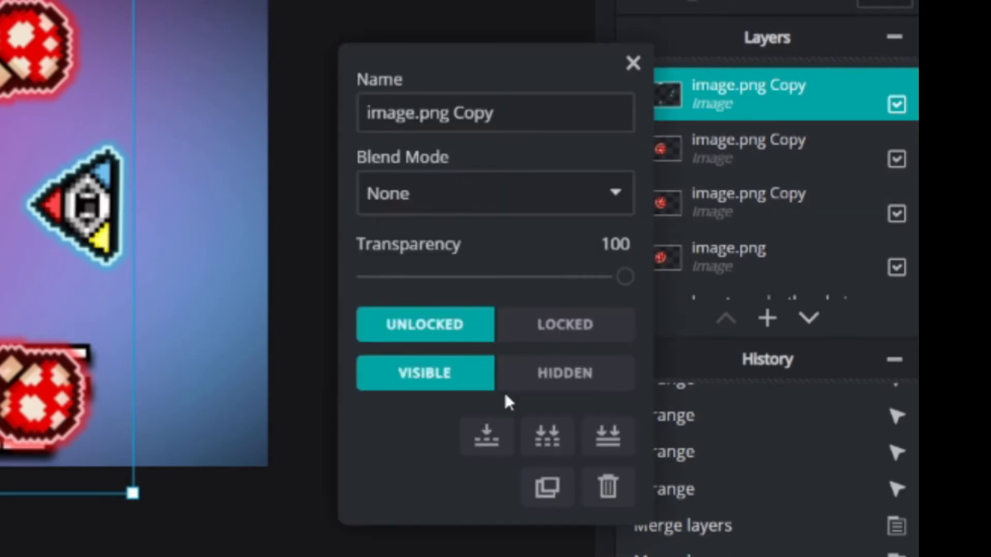
{"action": "left_click", "coordinate": [488, 436]}
{"action": "left_click", "coordinate": [700, 99]}
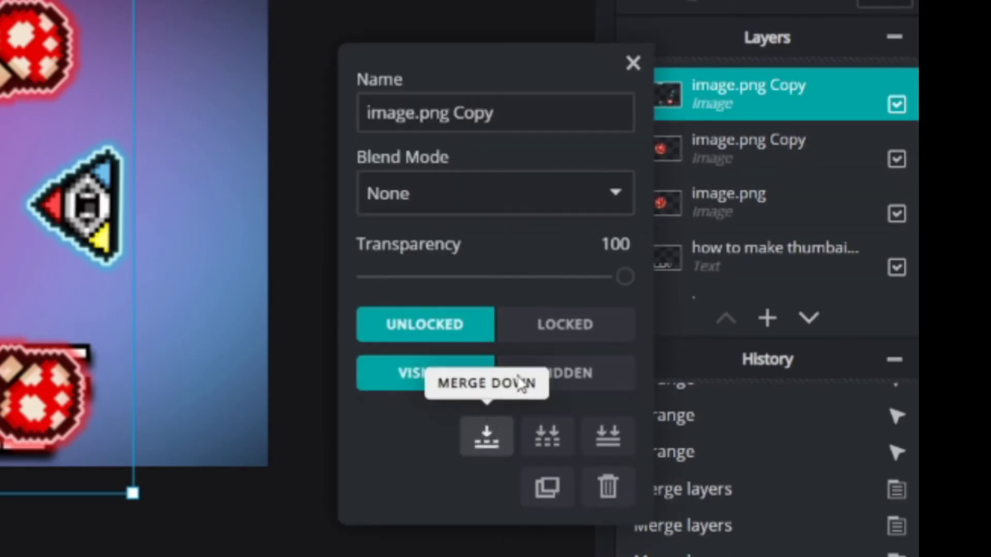
{"action": "left_click", "coordinate": [487, 437]}
{"action": "left_click", "coordinate": [713, 93]}
{"action": "left_click", "coordinate": [487, 437]}
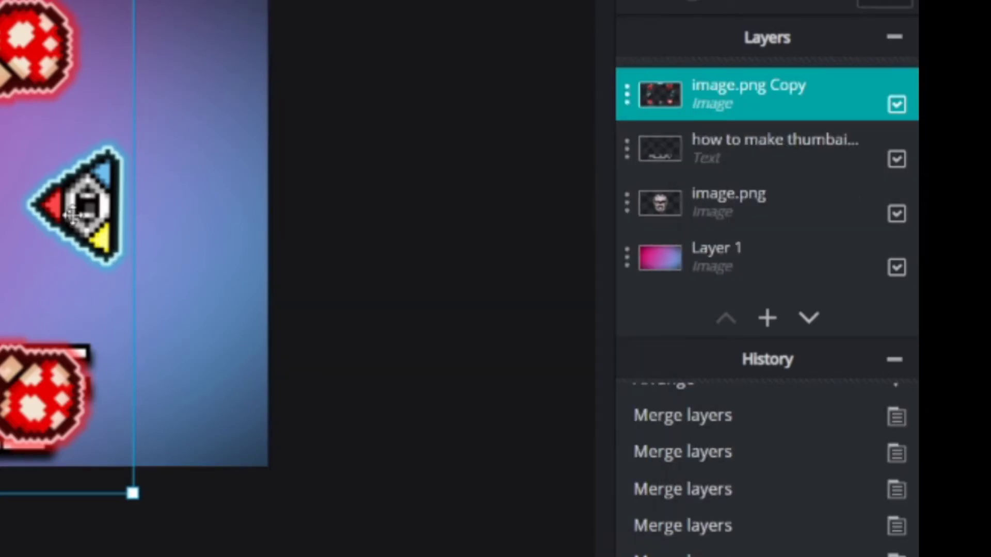
- Move the merged item ring up around the character and bring the title text layer in front of it
{"action": "left_click_drag", "start_coordinate": [372, 164], "coordinate": [29, 190]}
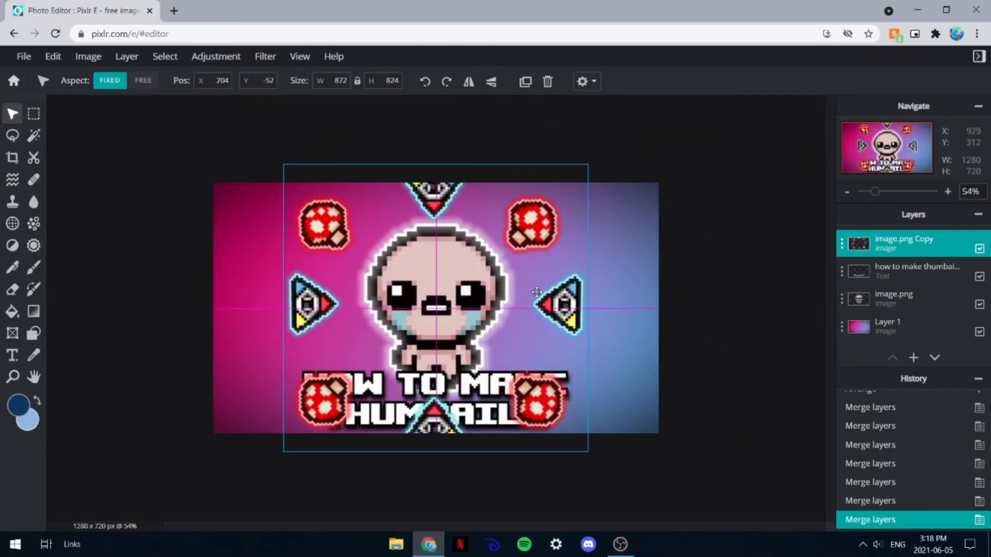
{"action": "left_click_drag", "start_coordinate": [536, 292], "coordinate": [541, 288]}
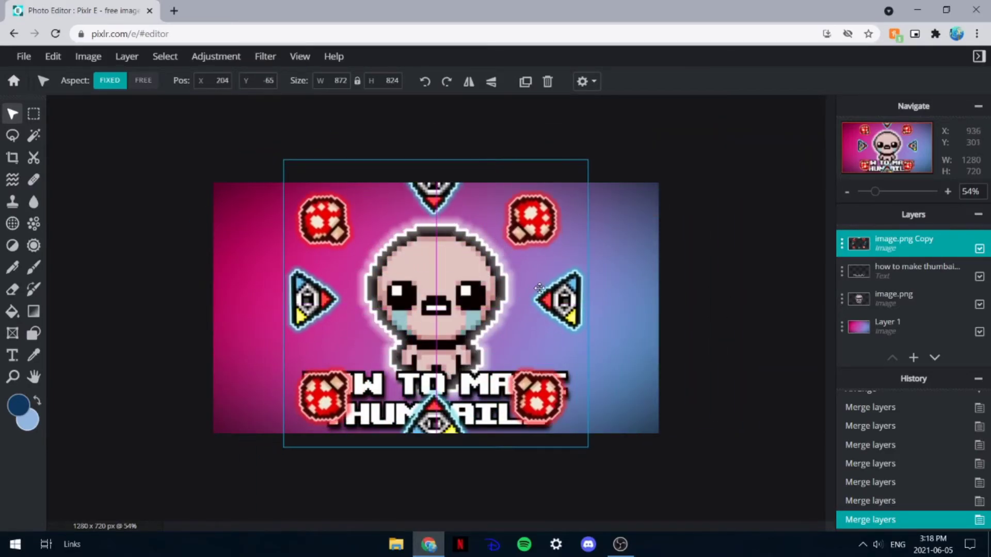
{"action": "left_click_drag", "start_coordinate": [918, 271], "coordinate": [918, 241]}
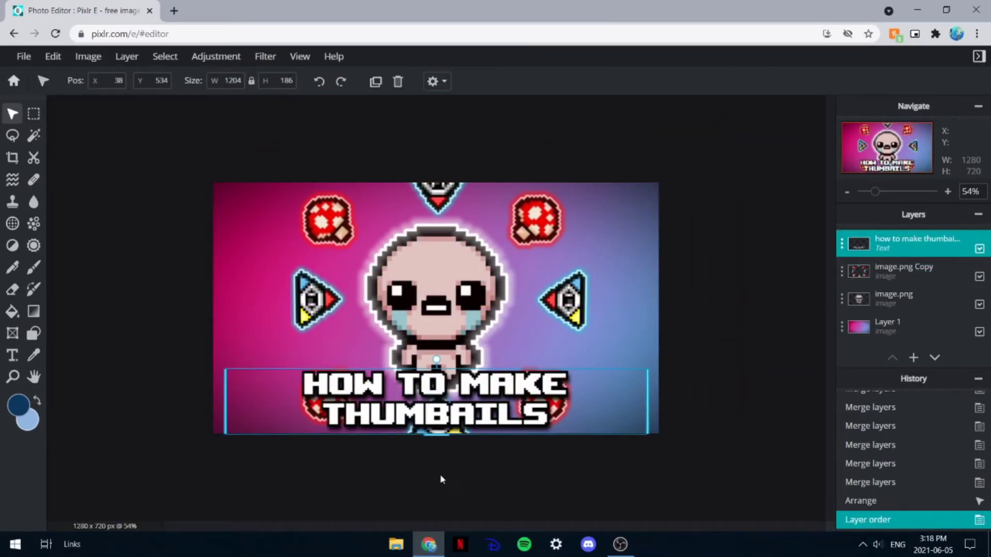
- Fine-tune the item ring's position around the character to X 212, Y -76
{"action": "left_click", "coordinate": [534, 270]}
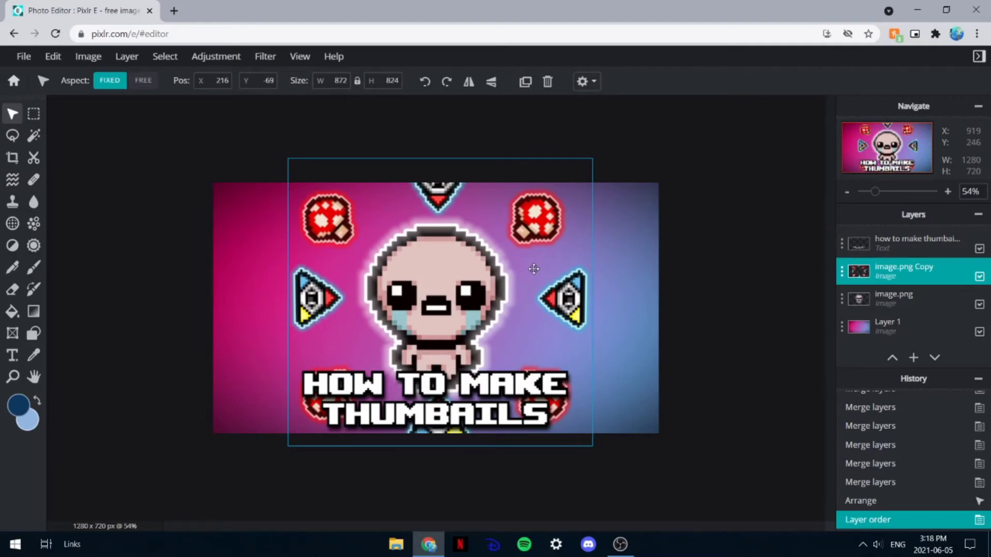
{"action": "left_click", "coordinate": [722, 255]}
{"action": "scroll", "coordinate": [510, 298], "scroll_direction": "down", "scroll_amount": 3}
{"action": "left_click_drag", "start_coordinate": [510, 297], "coordinate": [508, 294]}
{"action": "left_click", "coordinate": [653, 279]}
{"action": "scroll", "coordinate": [504, 340], "scroll_direction": "up", "scroll_amount": 1}
{"action": "scroll", "coordinate": [504, 341], "scroll_direction": "up", "scroll_amount": 3}
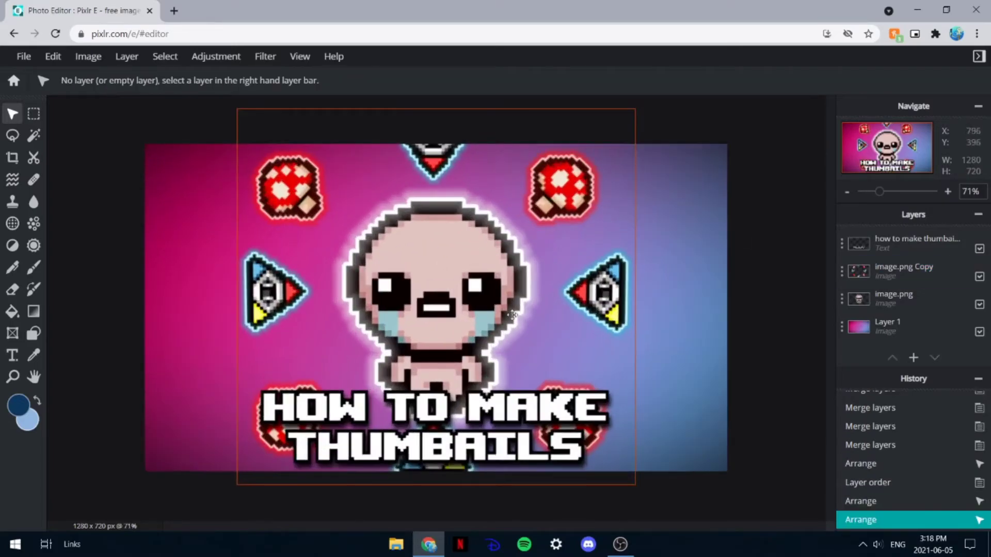
{"action": "left_click_drag", "start_coordinate": [566, 217], "coordinate": [567, 218]}
{"action": "scroll", "coordinate": [735, 273], "scroll_direction": "down", "scroll_amount": 3}
{"action": "left_click", "coordinate": [736, 272]}
{"action": "left_click", "coordinate": [480, 379]}
{"action": "left_click", "coordinate": [671, 317]}
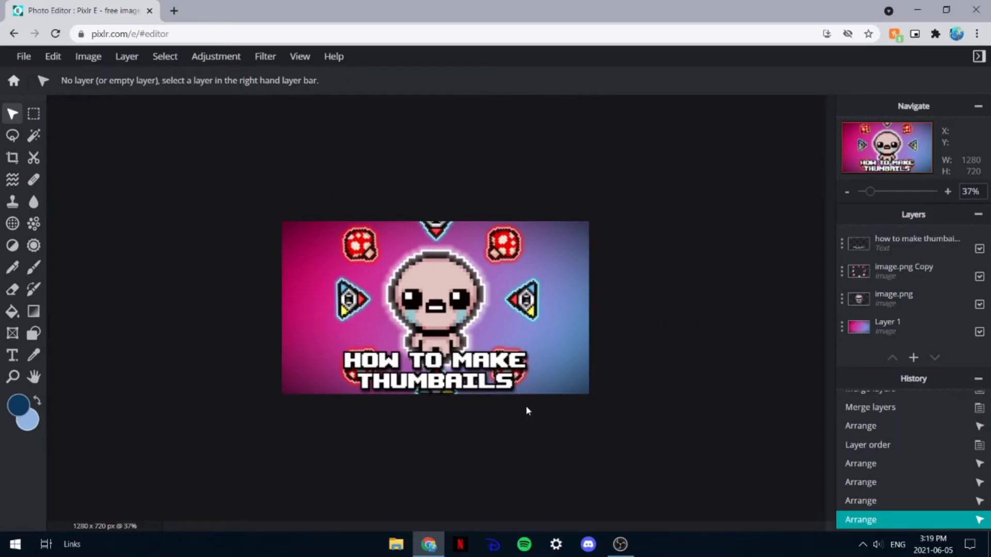
- Search Google for "binding of isaac monstro", paste a Monstro image, enlarge it to 737 by 737 and place it at X 726, Y 184
{"action": "left_click", "coordinate": [173, 11]}
{"action": "key", "text": "ctrl+v"}
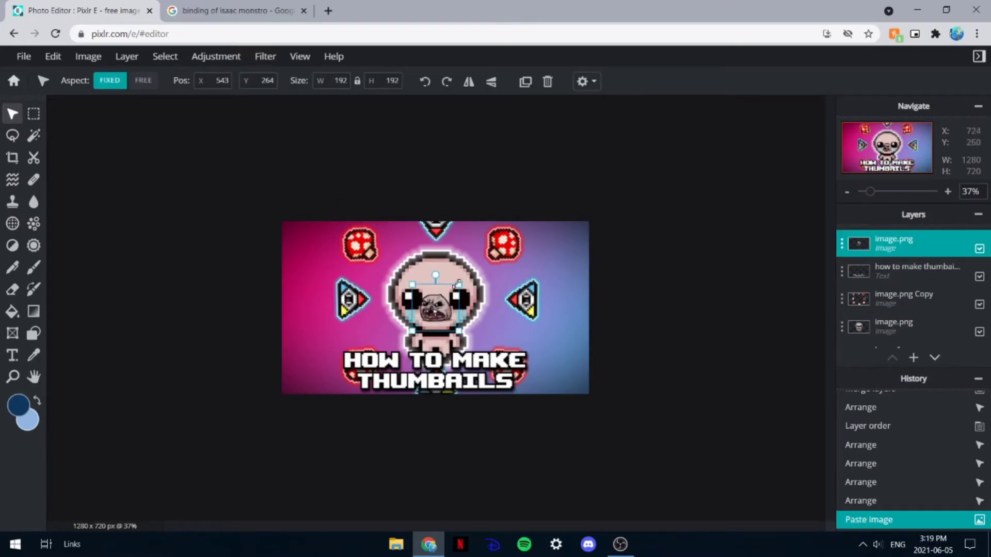
{"action": "left_click_drag", "start_coordinate": [458, 284], "coordinate": [562, 201]}
{"action": "left_click_drag", "start_coordinate": [497, 293], "coordinate": [589, 355]}
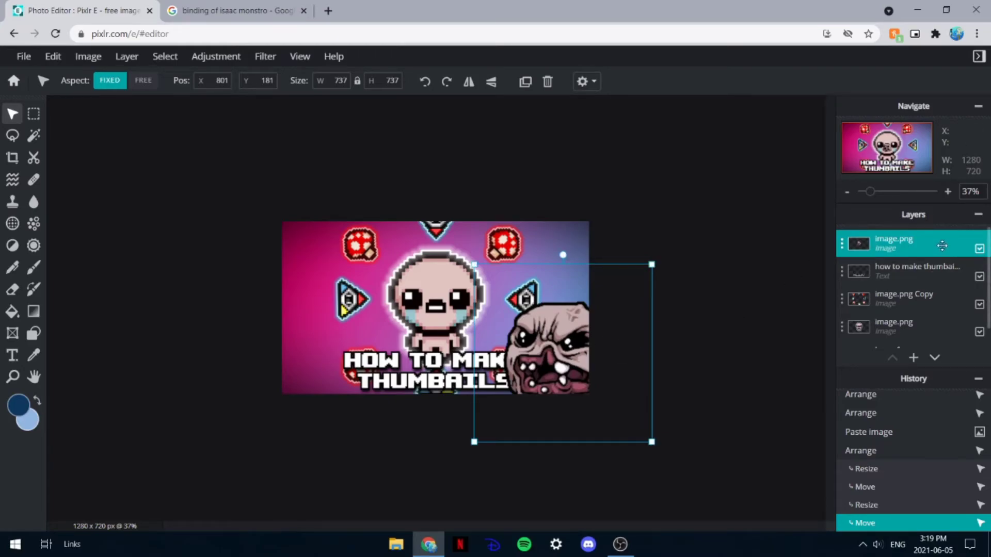
{"action": "mouse_move", "coordinate": [592, 341]}
{"action": "left_mouse_down"}
{"action": "mouse_move", "coordinate": [573, 353]}
{"action": "mouse_move", "coordinate": [575, 343]}
{"action": "left_mouse_up"}
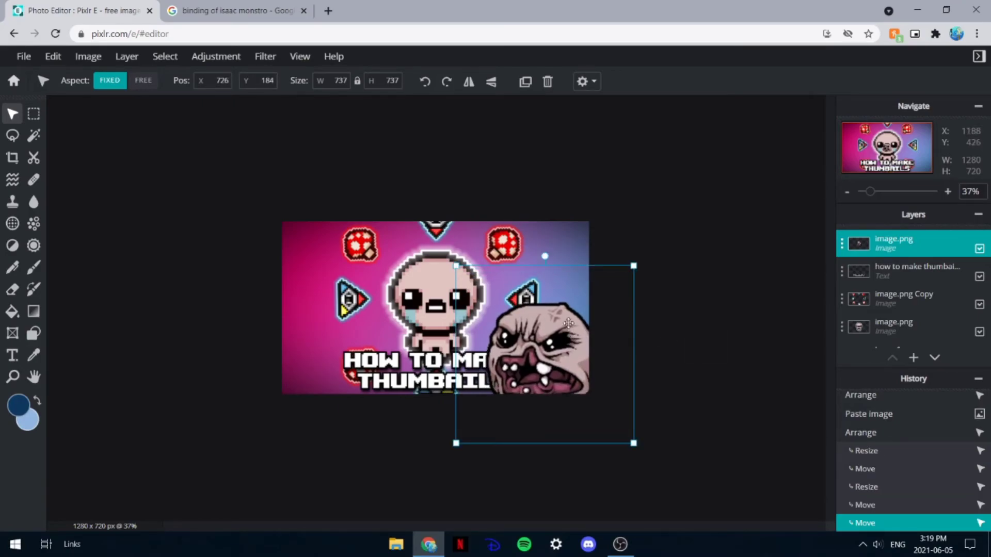
- Paste a second Monstro, place it above the first at the canvas's right edge and send it one layer behind
{"action": "key", "text": "ctrl+v"}
{"action": "left_click_drag", "start_coordinate": [474, 292], "coordinate": [589, 279]}
{"action": "left_click_drag", "start_coordinate": [672, 204], "coordinate": [662, 213]}
{"action": "left_click_drag", "start_coordinate": [592, 271], "coordinate": [599, 242]}
{"action": "key", "text": "ctrl+bracketleft"}
{"action": "left_click", "coordinate": [777, 256]}
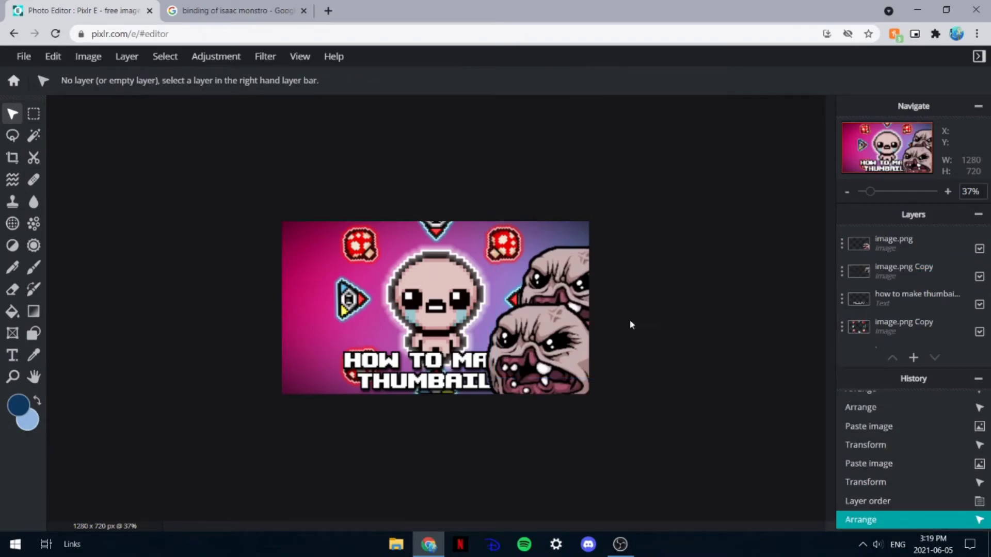
- Merge the two Monstro layers into one and move the pair to X 742, Y 0
{"action": "double_click", "coordinate": [912, 238]}
{"action": "left_click", "coordinate": [773, 420]}
{"action": "mouse_move", "coordinate": [562, 331]}
{"action": "left_mouse_down"}
{"action": "mouse_move", "coordinate": [574, 320]}
{"action": "mouse_move", "coordinate": [562, 302]}
{"action": "mouse_move", "coordinate": [565, 339]}
{"action": "left_mouse_up"}
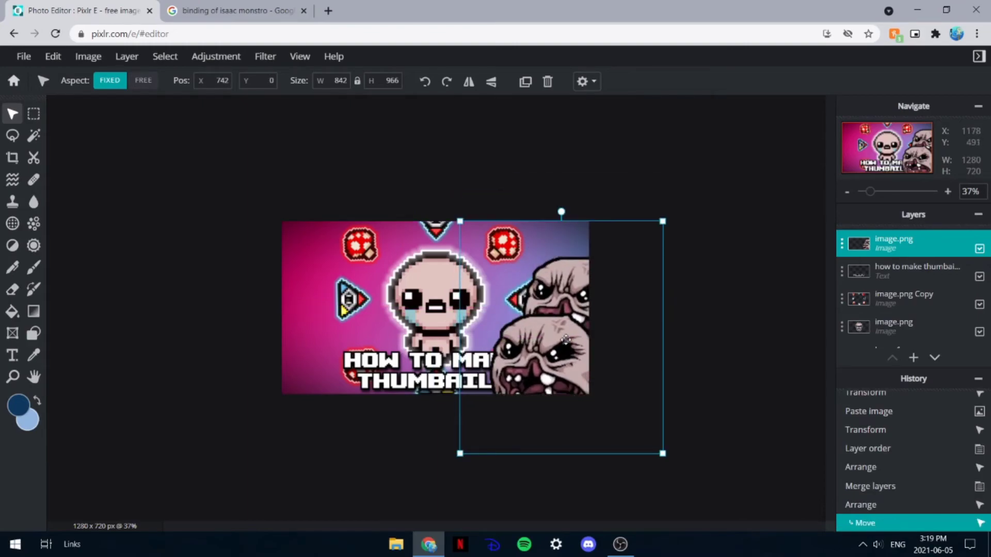
- Paste a copy of the Monstro pair, flip it horizontally and place it on the thumbnail's left side at X -350, Y 0
{"action": "key", "text": "ctrl+v"}
{"action": "left_click", "coordinate": [464, 89]}
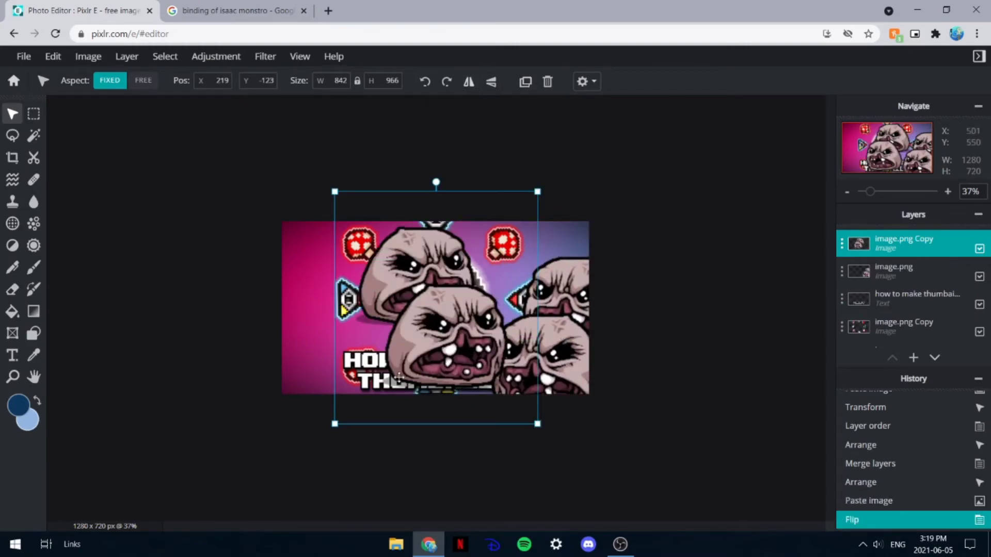
{"action": "left_click_drag", "start_coordinate": [440, 314], "coordinate": [303, 342]}
{"action": "left_click", "coordinate": [904, 245]}
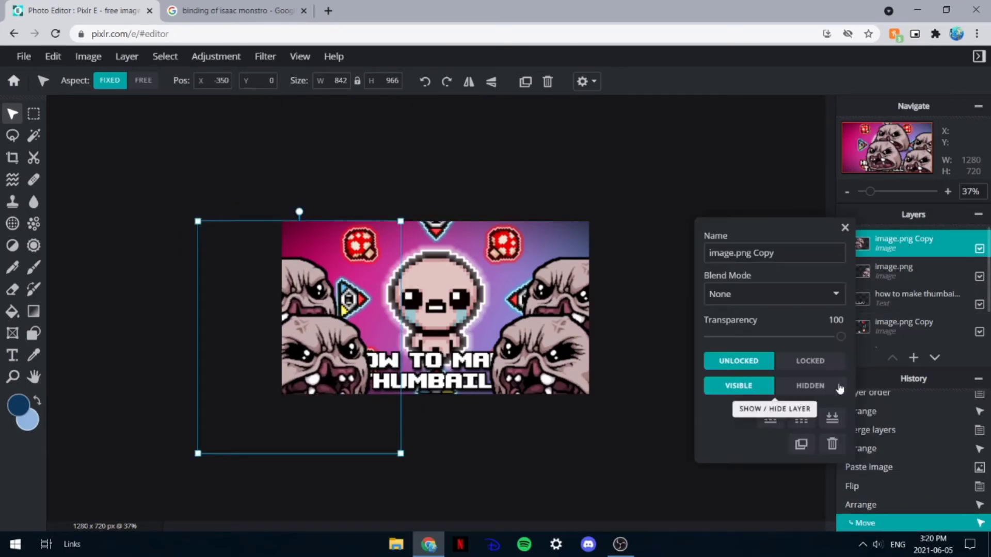
{"action": "left_click", "coordinate": [648, 395]}
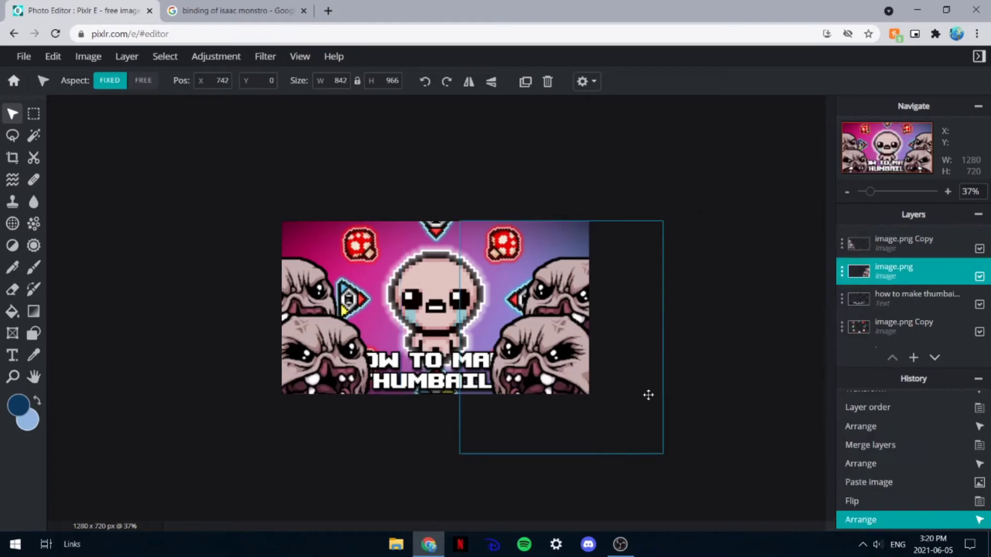
- Reorder the layers so the title text and the item ring sit above both Monstro pairs
{"action": "left_click_drag", "start_coordinate": [890, 261], "coordinate": [900, 279]}
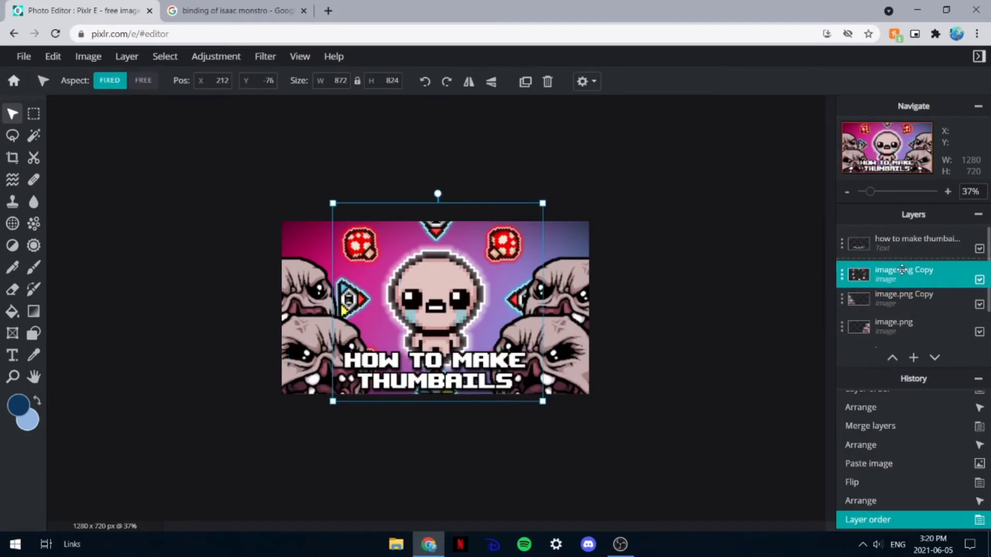
{"action": "left_click", "coordinate": [806, 311]}
{"action": "scroll", "coordinate": [714, 318], "scroll_direction": "up", "scroll_amount": 3}
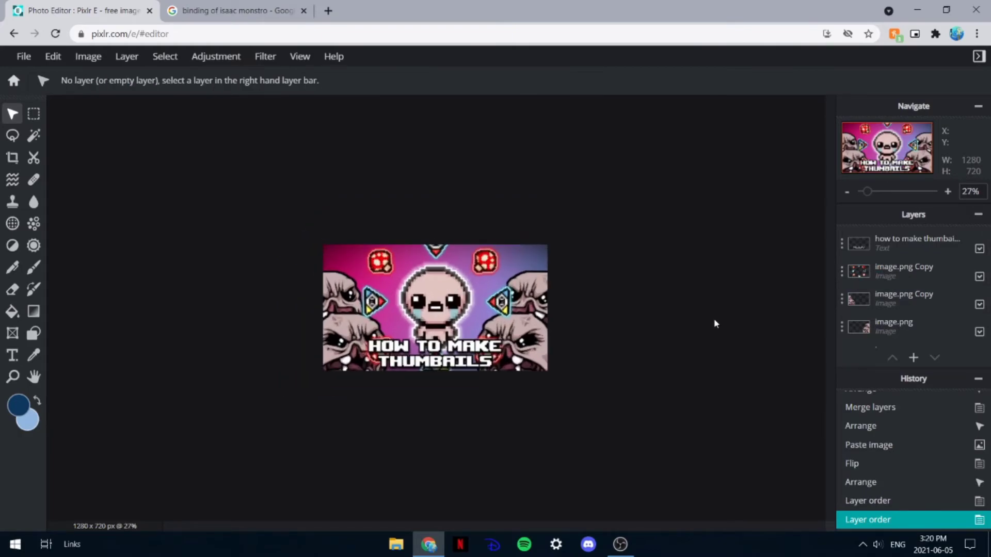
- Raise both Monstro pairs slightly, placing the left pair at X -350, Y -38
{"action": "left_click", "coordinate": [680, 346]}
{"action": "left_click_drag", "start_coordinate": [680, 346], "coordinate": [181, 304]}
{"action": "scroll", "coordinate": [186, 312], "scroll_direction": "down", "scroll_amount": 3}
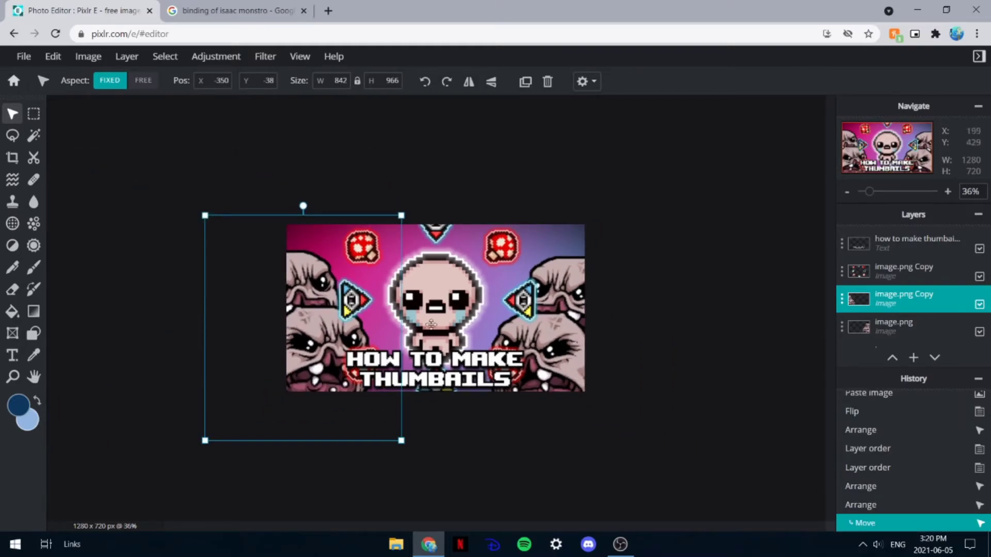
- Merge the left and right Monstro pairs into one layer and move it to X -327, Y 17
{"action": "left_click", "coordinate": [882, 307]}
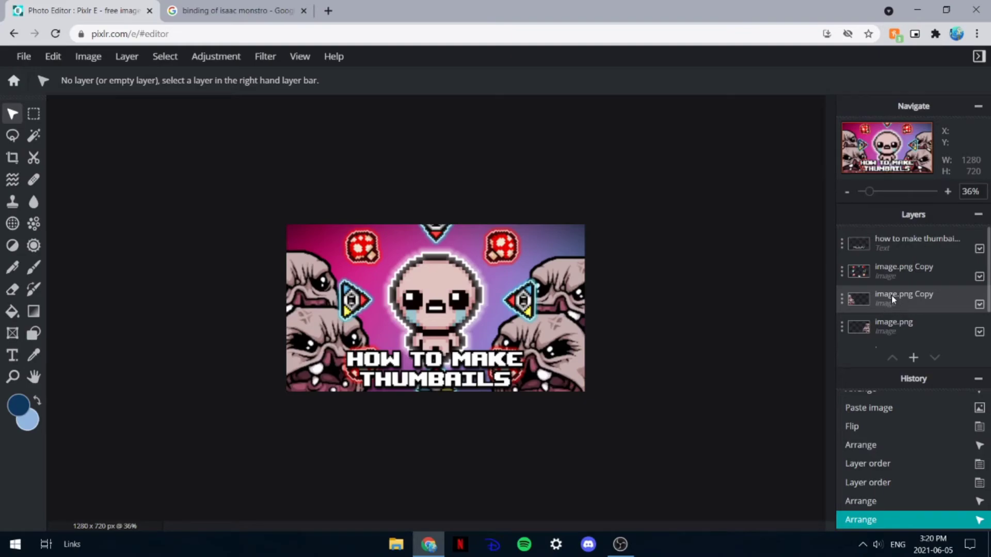
{"action": "left_click", "coordinate": [891, 299]}
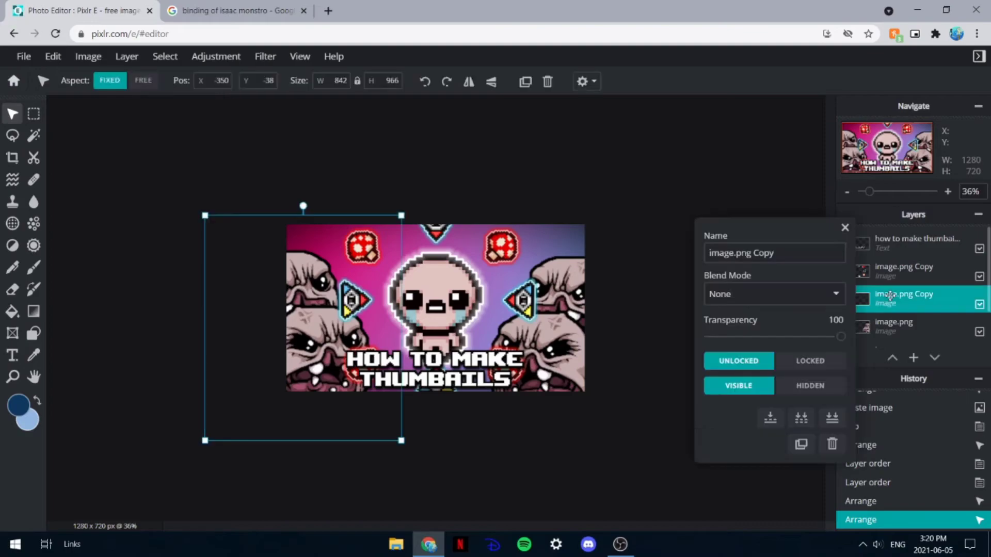
{"action": "left_click", "coordinate": [761, 420]}
{"action": "mouse_move", "coordinate": [627, 331]}
{"action": "left_mouse_down"}
{"action": "mouse_move", "coordinate": [611, 321]}
{"action": "mouse_move", "coordinate": [630, 340]}
{"action": "left_mouse_up"}
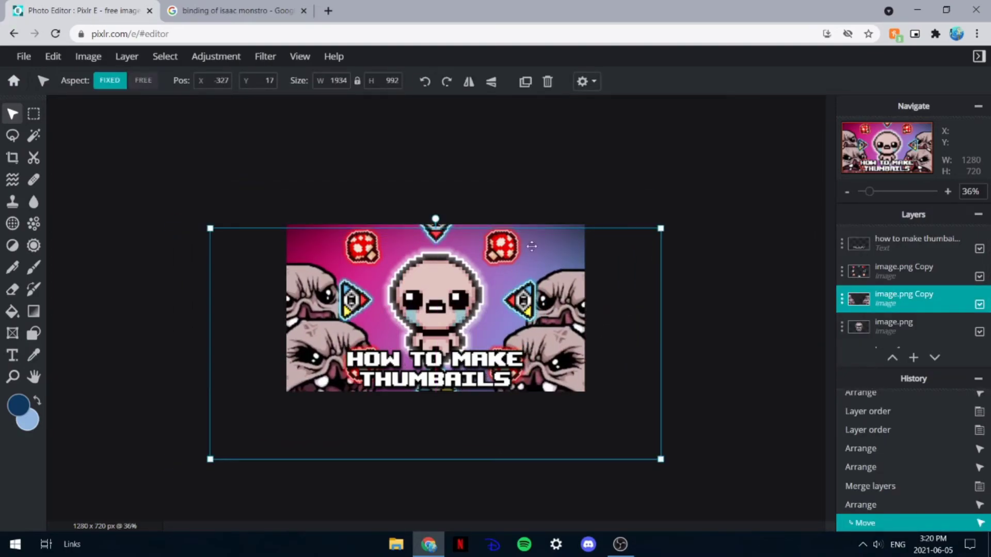
- Apply a Gaussian blur with amount 100 to the merged Monstro layer and shift the layer slightly upward
{"action": "left_click", "coordinate": [265, 57]}
{"action": "mouse_move", "coordinate": [293, 109]}
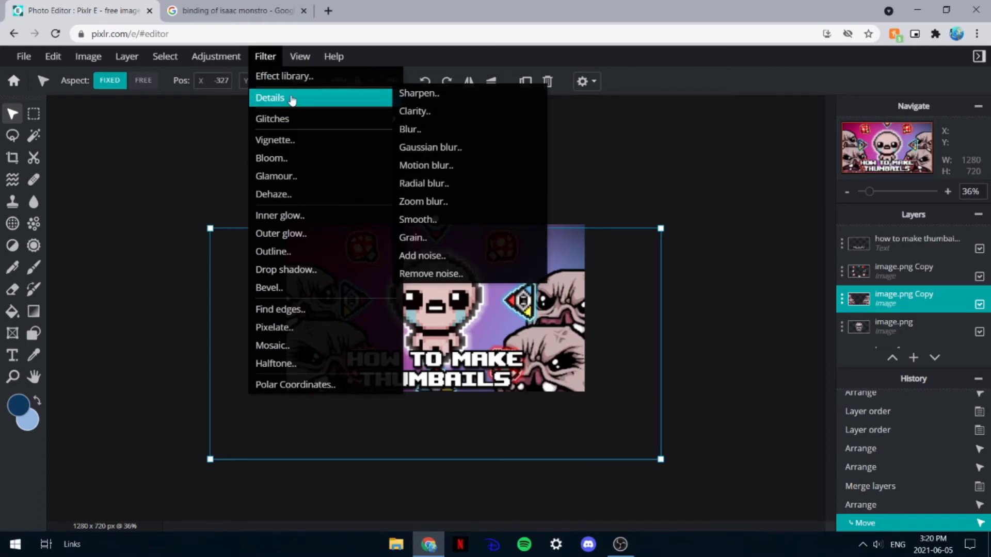
{"action": "left_click", "coordinate": [456, 147]}
{"action": "left_click_drag", "start_coordinate": [492, 209], "coordinate": [577, 83]}
{"action": "left_click_drag", "start_coordinate": [468, 149], "coordinate": [551, 149]}
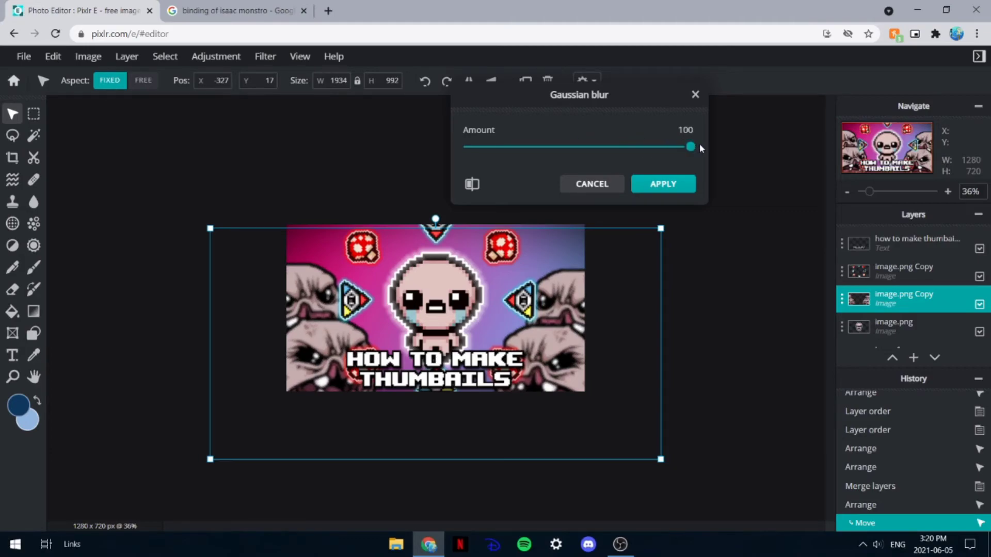
{"action": "left_click", "coordinate": [671, 189]}
{"action": "left_click_drag", "start_coordinate": [648, 246], "coordinate": [647, 247]}
{"action": "left_click", "coordinate": [606, 310]}
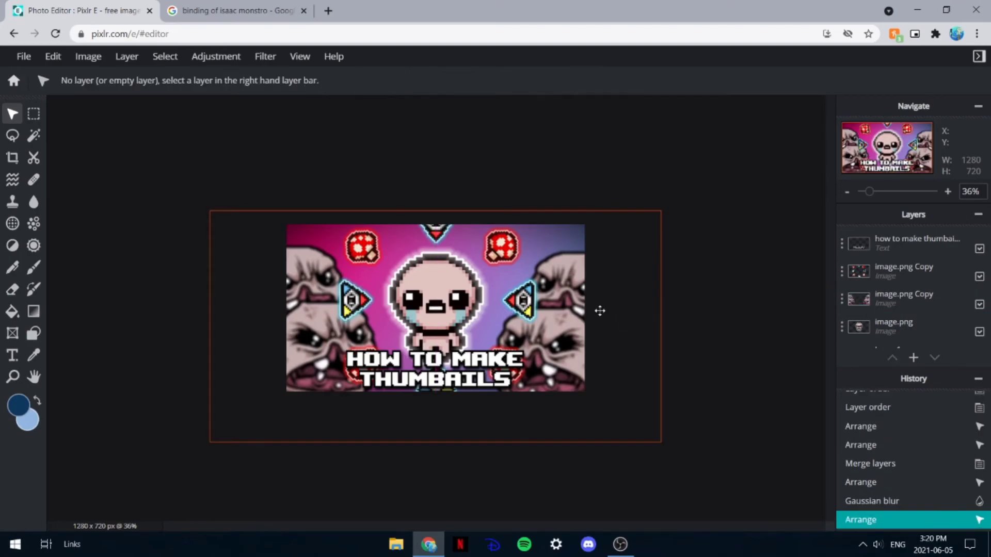
- Nudge the item ring to X 204, Y -76 so it is centred around the character
{"action": "scroll", "coordinate": [602, 310], "scroll_direction": "up", "scroll_amount": 2}
{"action": "left_click_drag", "start_coordinate": [594, 384], "coordinate": [593, 382]}
{"action": "left_click", "coordinate": [727, 133]}
{"action": "scroll", "coordinate": [665, 227], "scroll_direction": "down", "scroll_amount": 3}
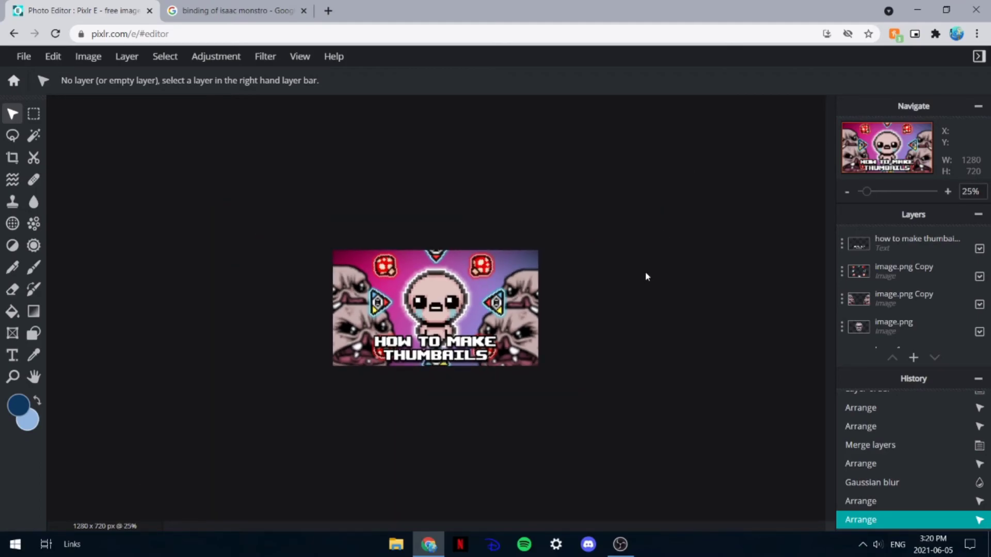
{"action": "scroll", "coordinate": [502, 282], "scroll_direction": "up", "scroll_amount": 5}
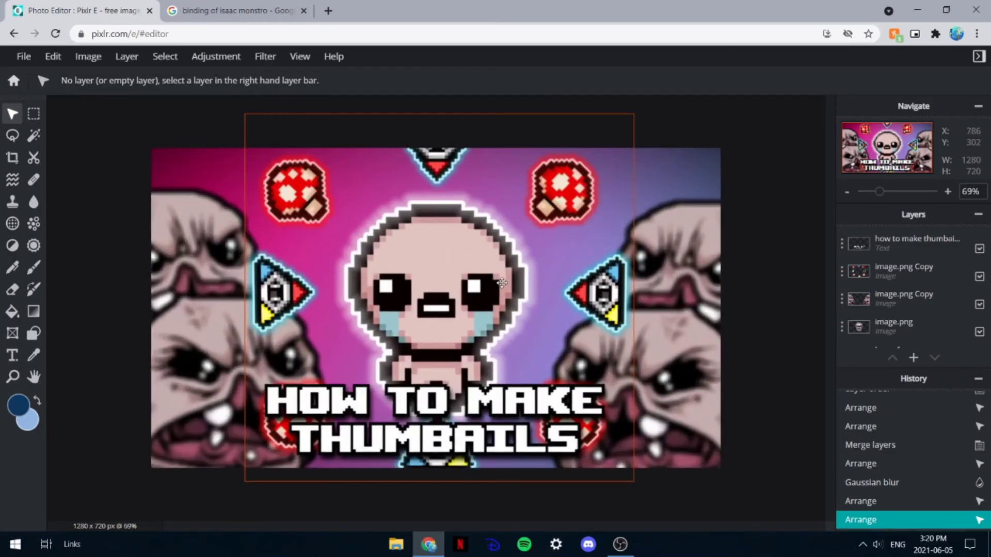
{"action": "left_click", "coordinate": [431, 286]}
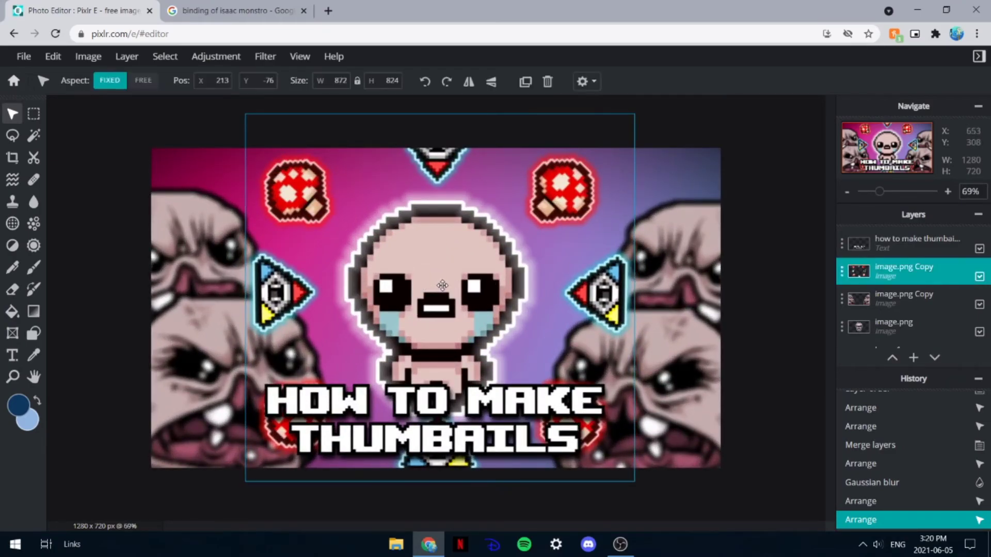
{"action": "key", "text": "ctrl+z"}
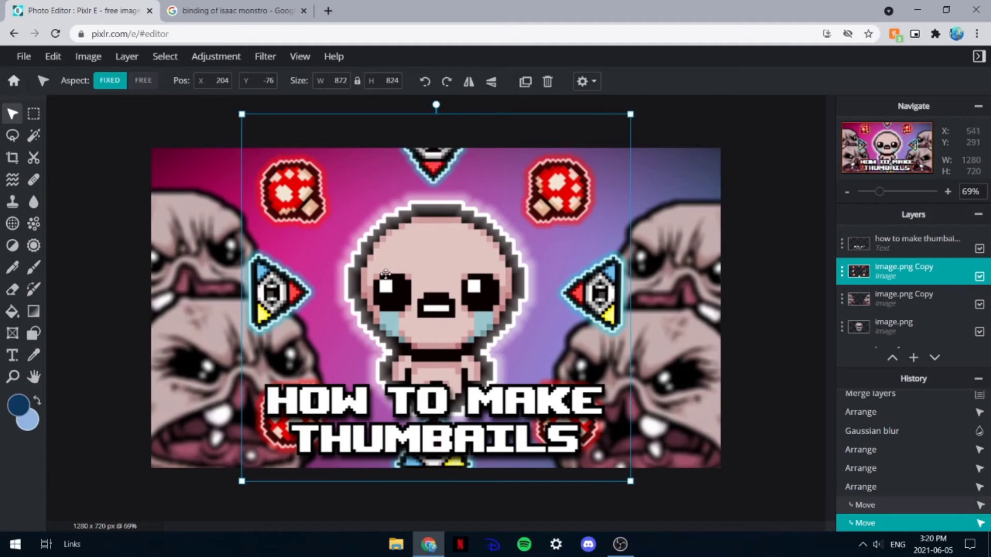
{"action": "scroll", "coordinate": [436, 309], "scroll_direction": "down", "scroll_amount": 3}
{"action": "left_click", "coordinate": [241, 193]}
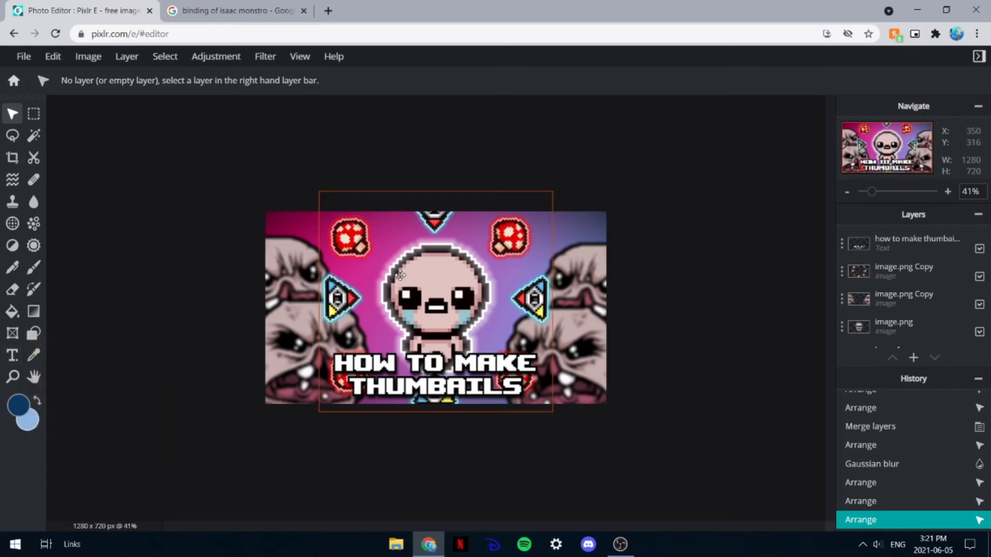
{"action": "left_click", "coordinate": [445, 290]}
{"action": "left_click", "coordinate": [266, 51]}
{"action": "left_click", "coordinate": [266, 52]}
{"action": "left_click", "coordinate": [263, 54]}
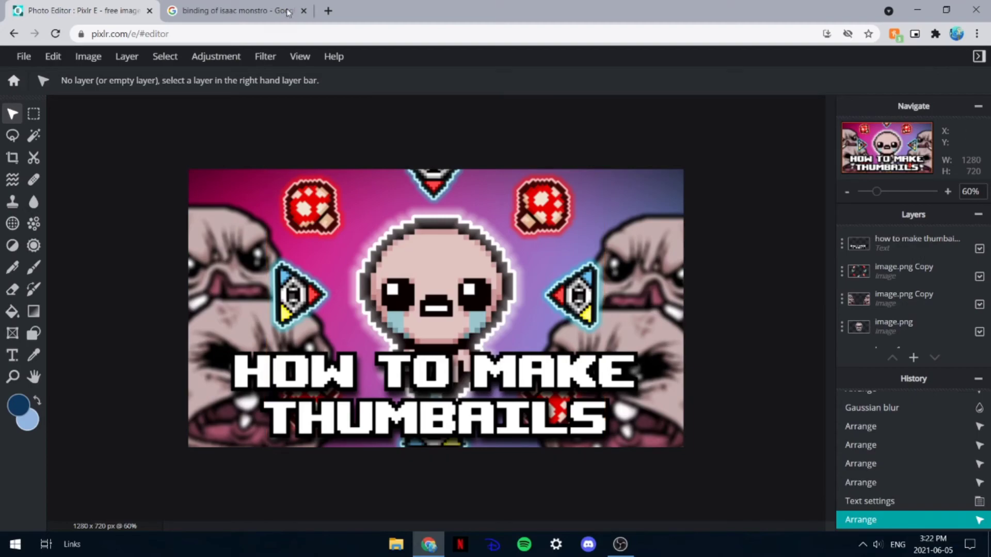
{"action": "left_click", "coordinate": [264, 56]}
- Select the item ring layer, view the effect library and close it without applying an effect
{"action": "left_click", "coordinate": [430, 280]}
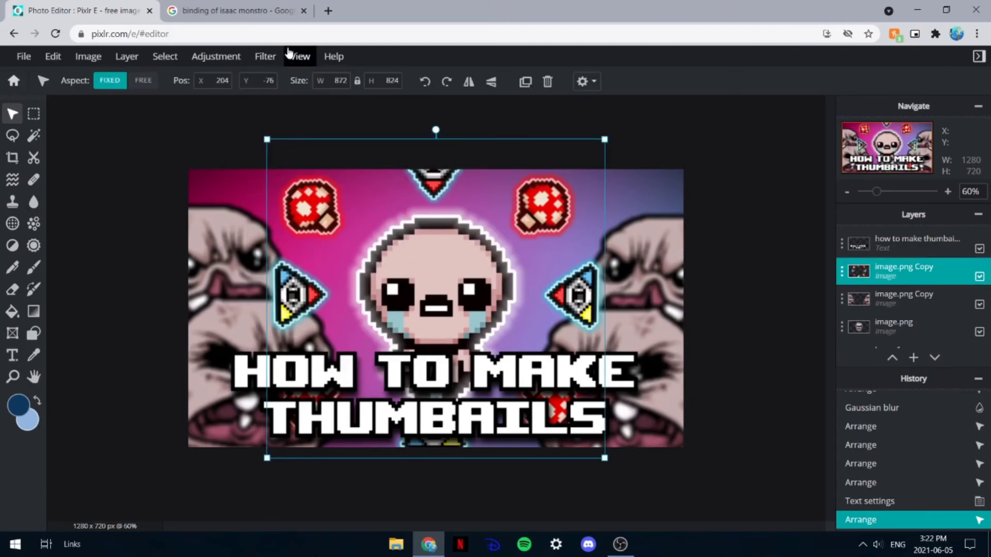
{"action": "left_click", "coordinate": [264, 56]}
{"action": "left_click", "coordinate": [275, 77]}
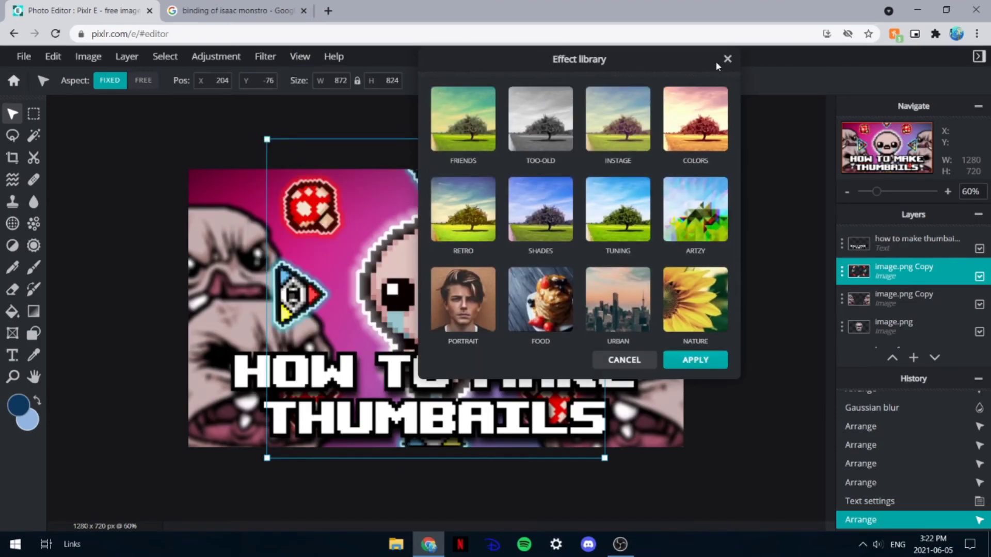
{"action": "left_click", "coordinate": [728, 60]}
- Preview the Fringe glitch filter at amount 4 on the item ring and close it without applying
{"action": "left_click", "coordinate": [265, 56]}
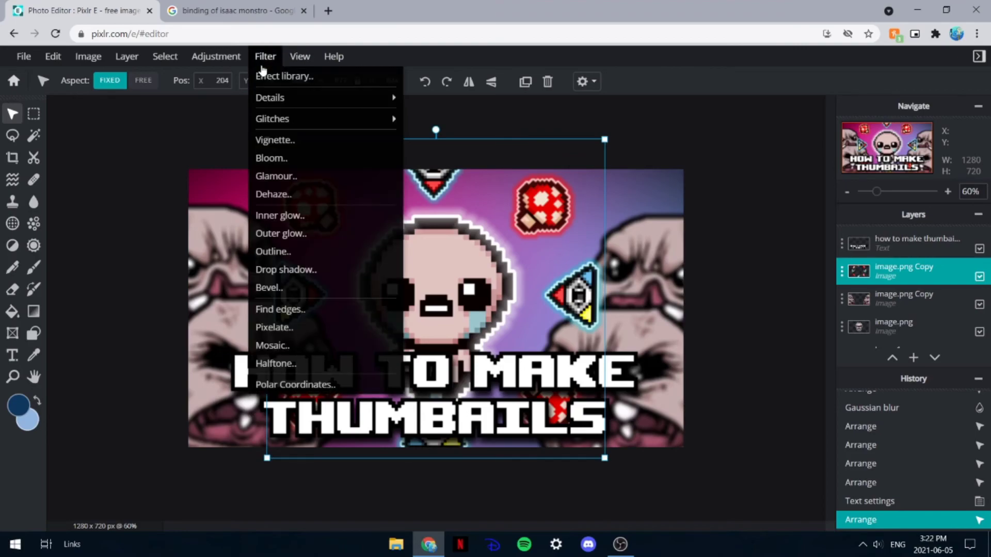
{"action": "mouse_move", "coordinate": [275, 106]}
{"action": "mouse_move", "coordinate": [302, 120]}
{"action": "left_click", "coordinate": [456, 115]}
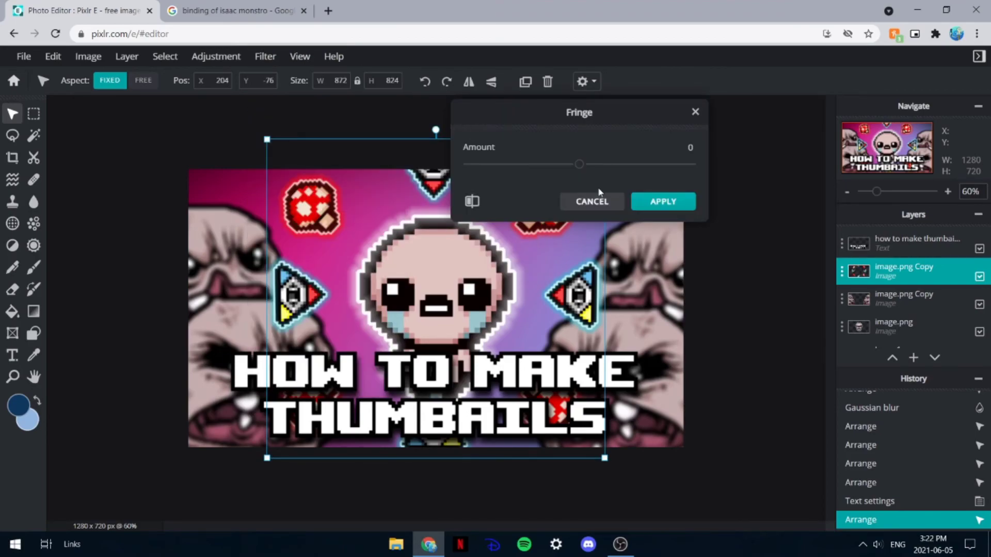
{"action": "mouse_move", "coordinate": [579, 164]}
{"action": "left_mouse_down"}
{"action": "mouse_move", "coordinate": [624, 164]}
{"action": "mouse_move", "coordinate": [586, 168]}
{"action": "left_mouse_up"}
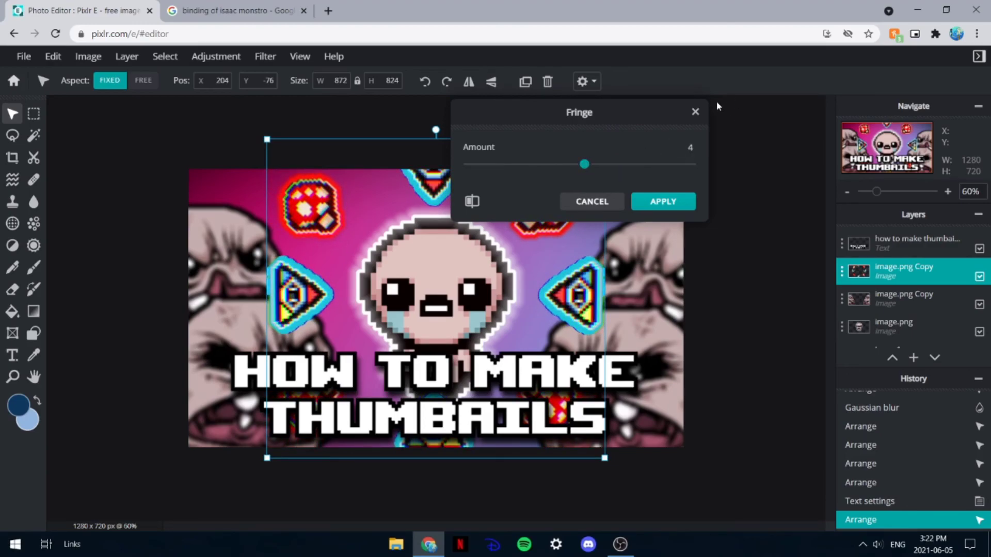
{"action": "left_click", "coordinate": [695, 112]}
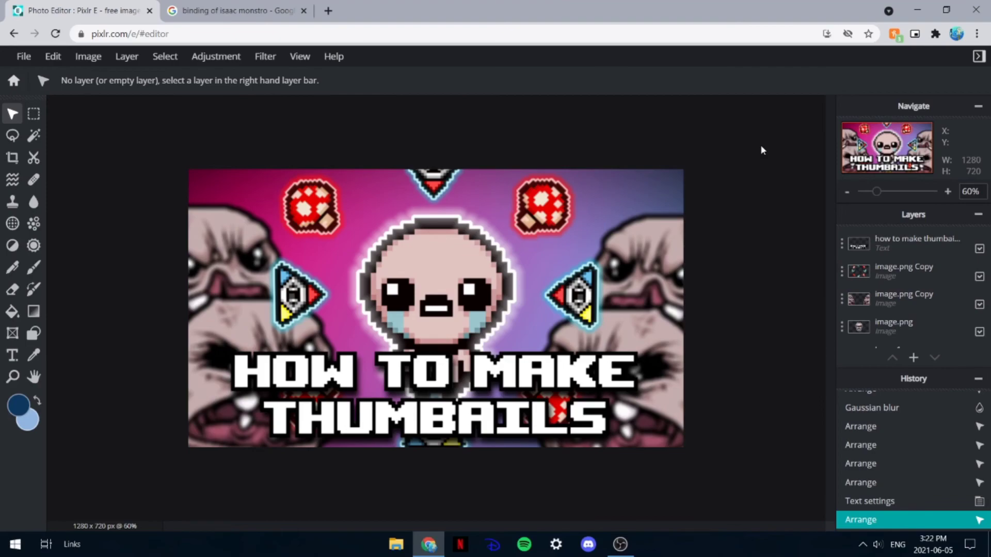